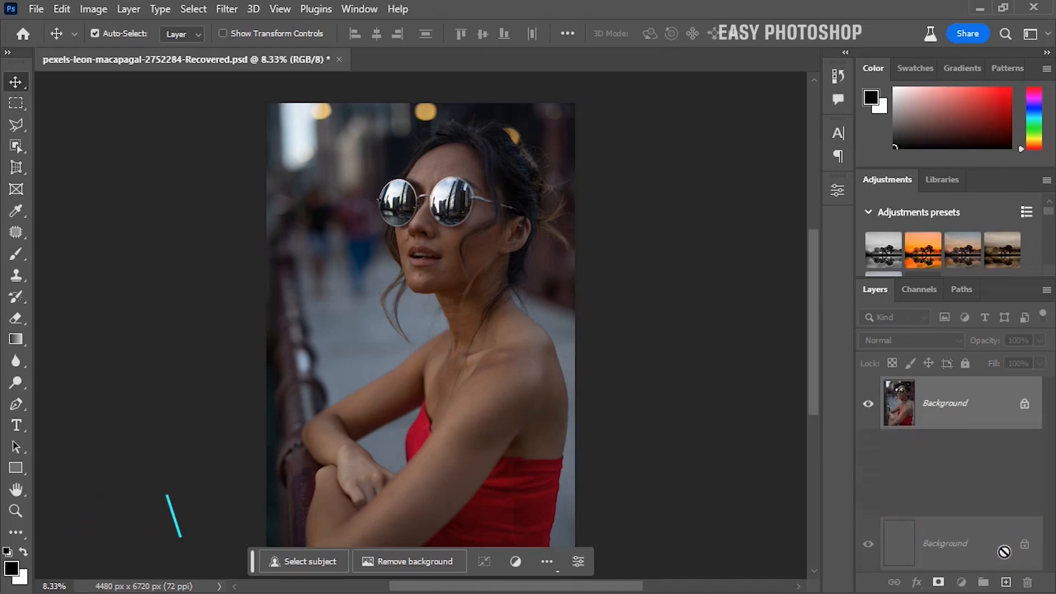
Convert the Background copy layer to a smart object and open the Camera Raw Filter on it.
{"action": "right_click", "coordinate": [944, 398]}
{"action": "left_click", "coordinate": [853, 236]}
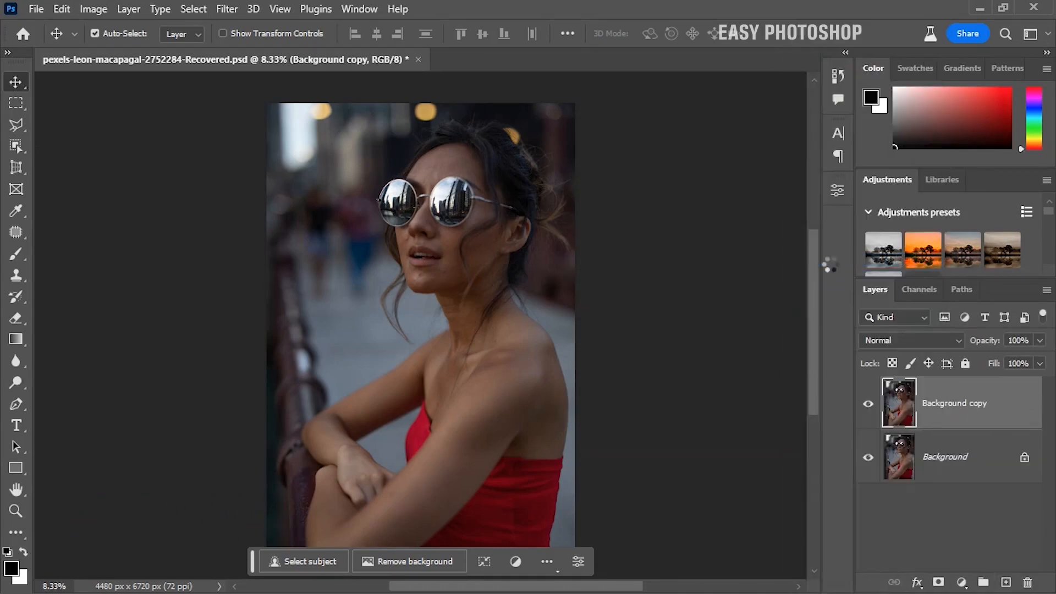
{"action": "left_click", "coordinate": [227, 9]}
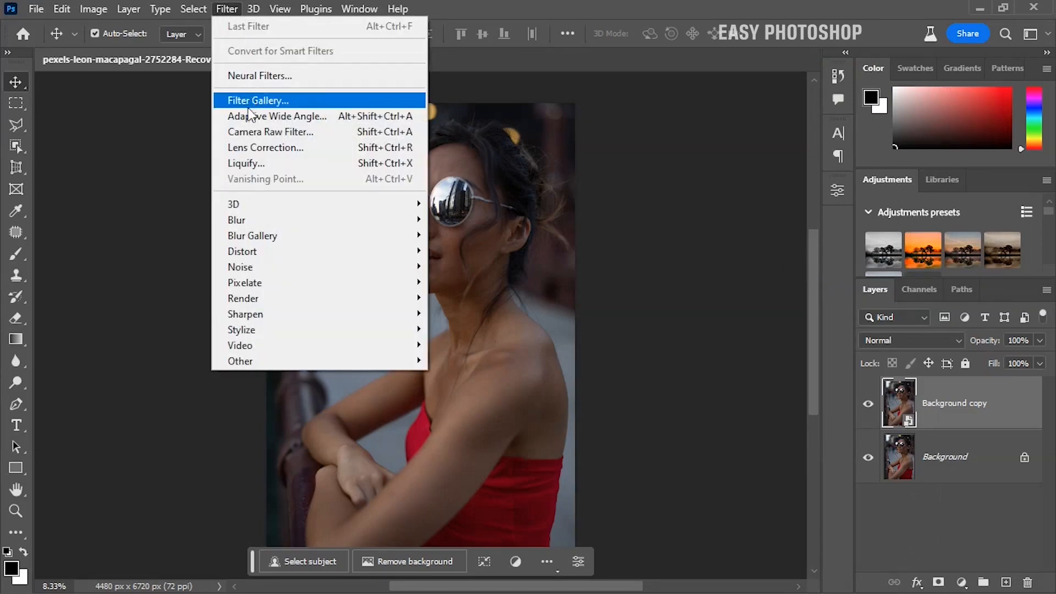
{"action": "left_click", "coordinate": [246, 129]}
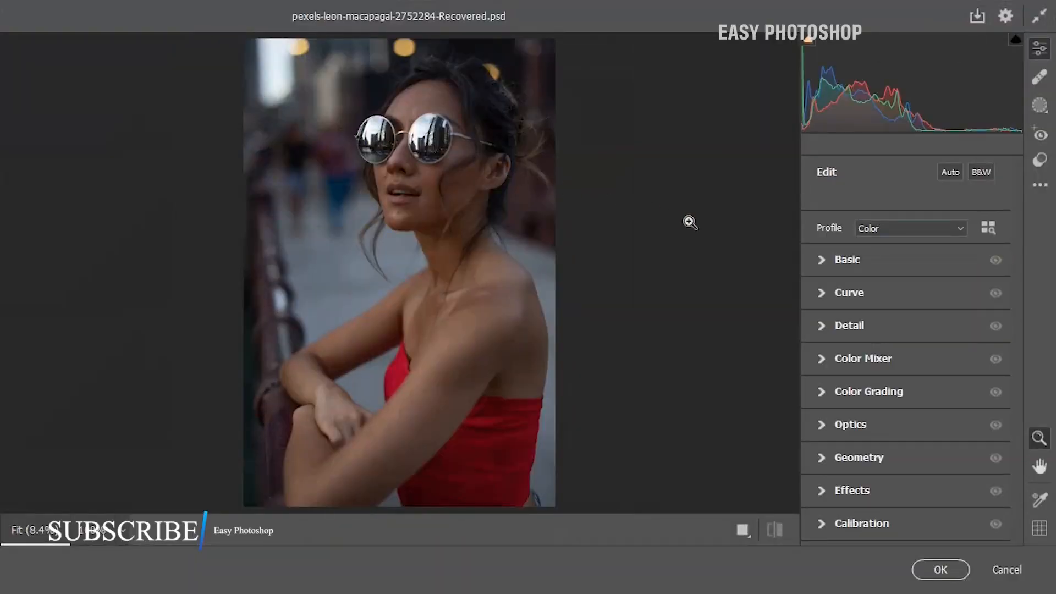
Warm the photo's white balance with Temperature +18 and Tint +13 in the Basic adjustments.
{"action": "left_click", "coordinate": [819, 259]}
{"action": "left_click_drag", "start_coordinate": [907, 237], "coordinate": [918, 261]}
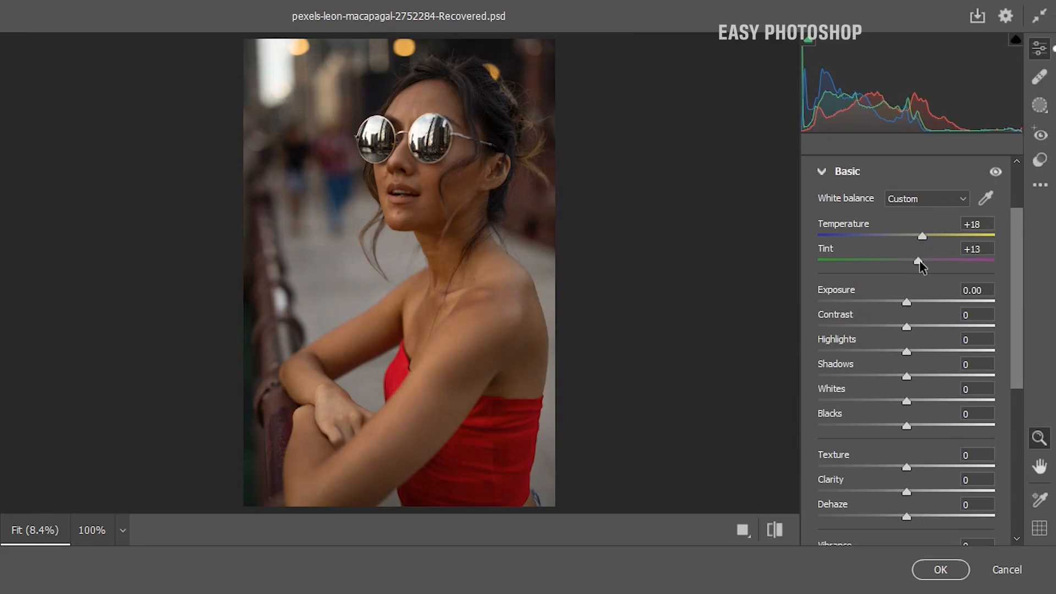
{"action": "left_click", "coordinate": [822, 172]}
Raise Sharpening slightly, Noise Reduction moderately and Color Noise Reduction more strongly in the Detail adjustments.
{"action": "left_click", "coordinate": [823, 326]}
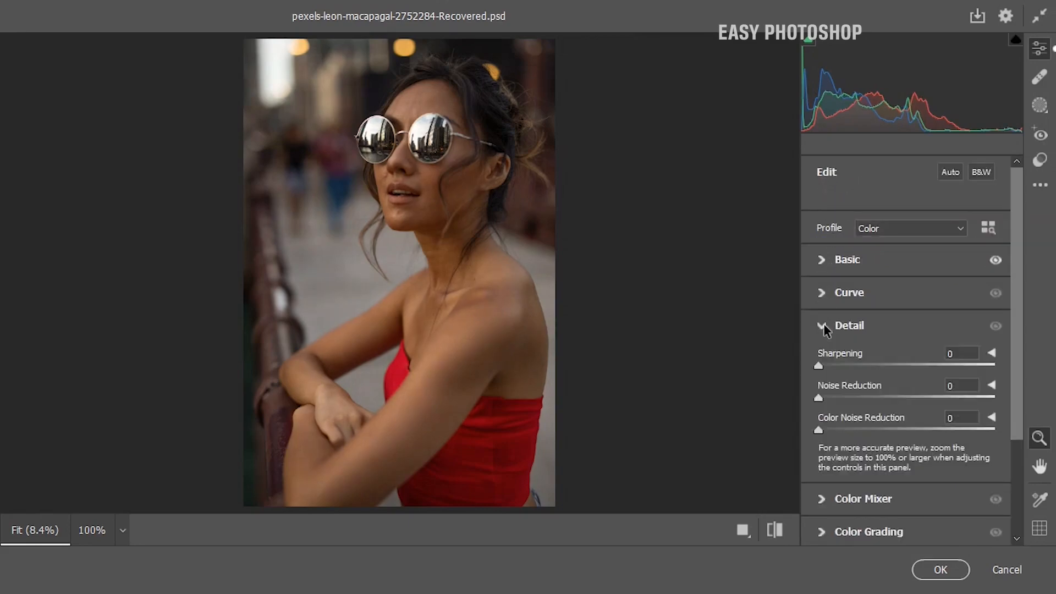
{"action": "left_click_drag", "start_coordinate": [817, 366], "coordinate": [841, 367]}
{"action": "left_click_drag", "start_coordinate": [959, 377], "coordinate": [958, 376]}
{"action": "left_click_drag", "start_coordinate": [837, 398], "coordinate": [864, 401]}
{"action": "left_click_drag", "start_coordinate": [819, 430], "coordinate": [890, 433]}
{"action": "left_click", "coordinate": [820, 326]}
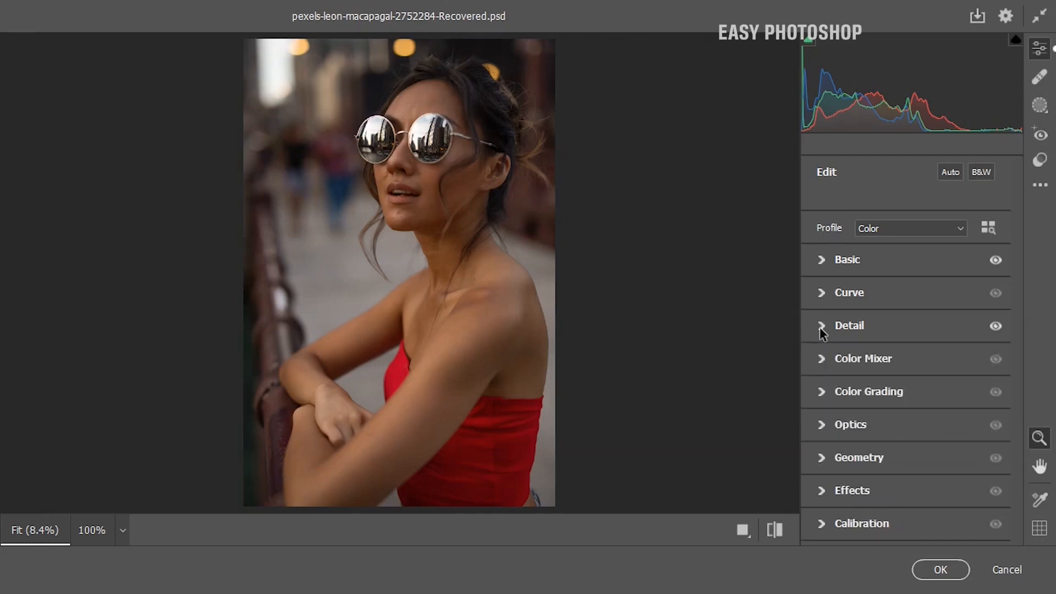
Set the Color Mixer hues to Reds +33, Oranges -8, Yellows +100, Greens +81, Aquas +87 and Blues -18.
{"action": "left_click", "coordinate": [822, 360]}
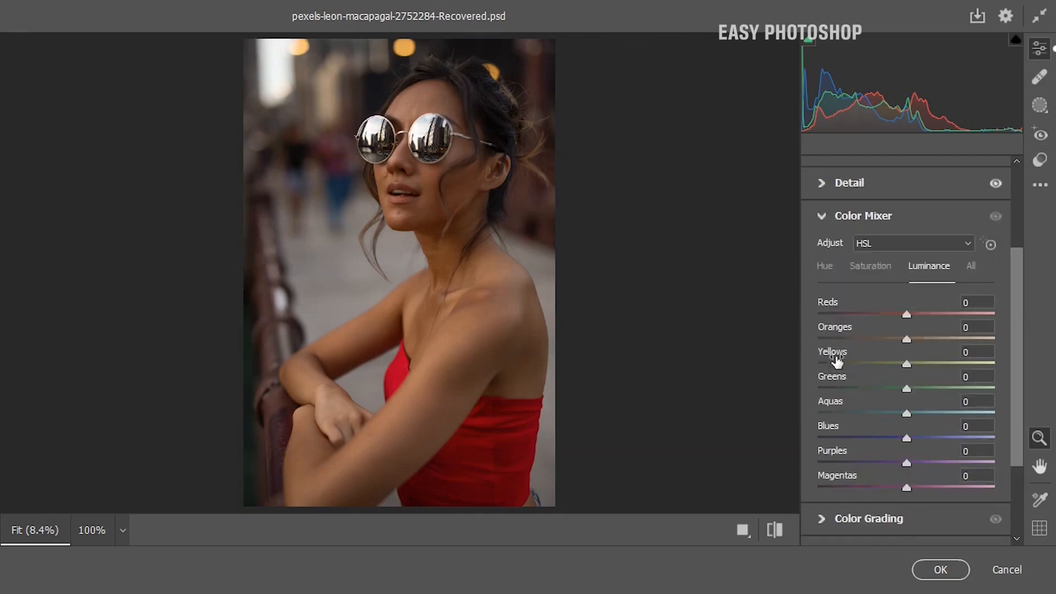
{"action": "left_click", "coordinate": [823, 269]}
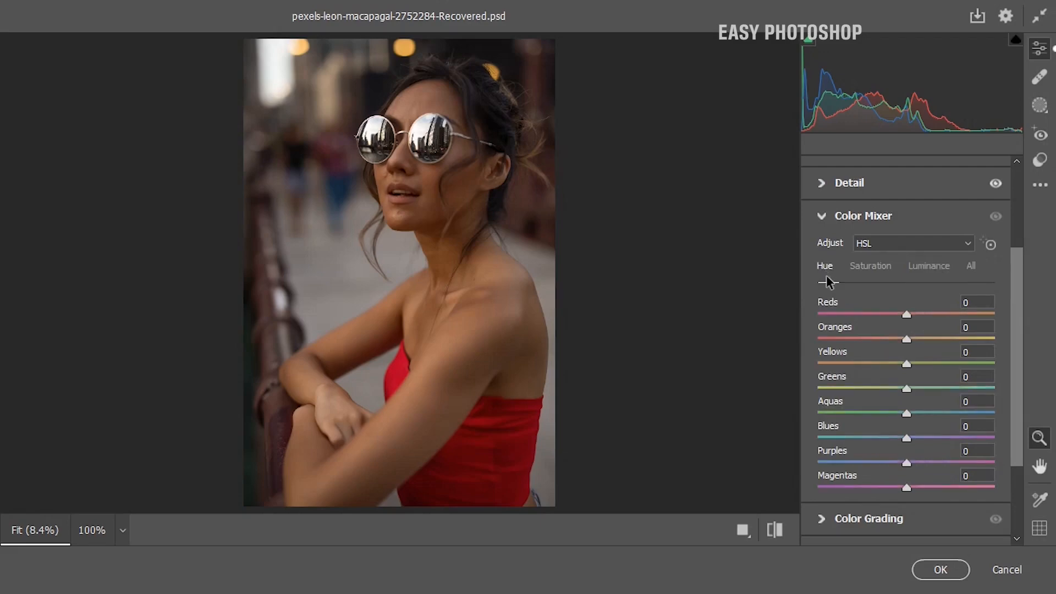
{"action": "left_click_drag", "start_coordinate": [907, 312], "coordinate": [900, 344]}
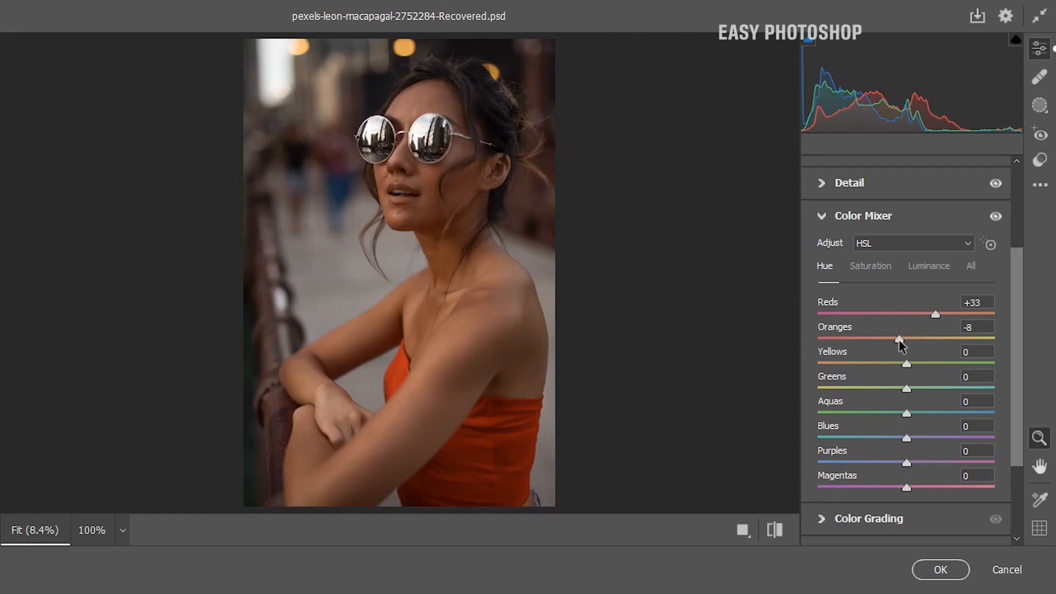
{"action": "left_click_drag", "start_coordinate": [906, 364], "coordinate": [1002, 372]}
{"action": "left_click_drag", "start_coordinate": [906, 387], "coordinate": [978, 402]}
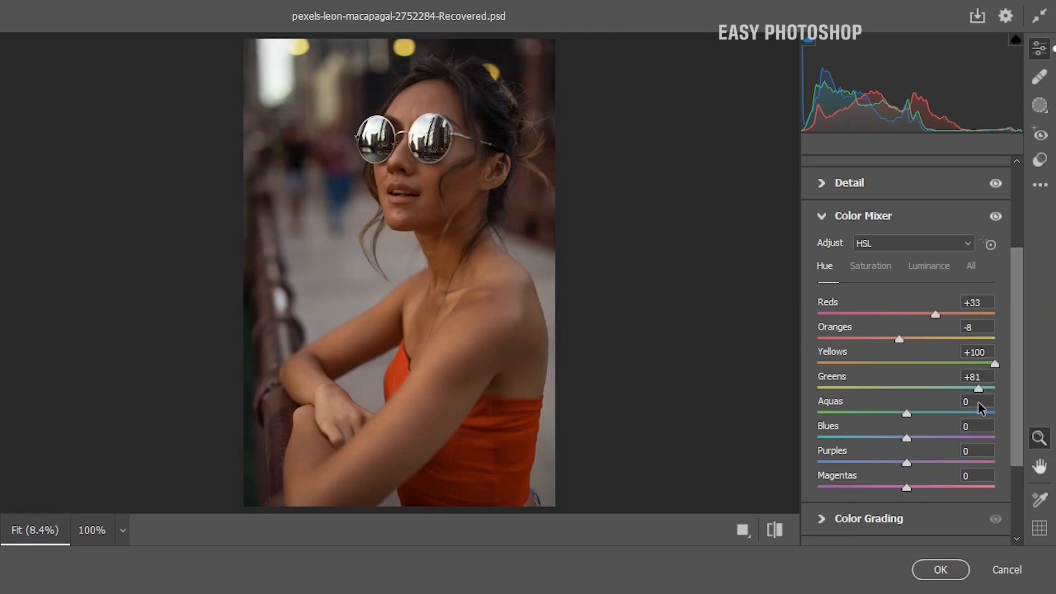
{"action": "left_click_drag", "start_coordinate": [905, 413], "coordinate": [980, 417]}
{"action": "left_click_drag", "start_coordinate": [906, 438], "coordinate": [891, 440]}
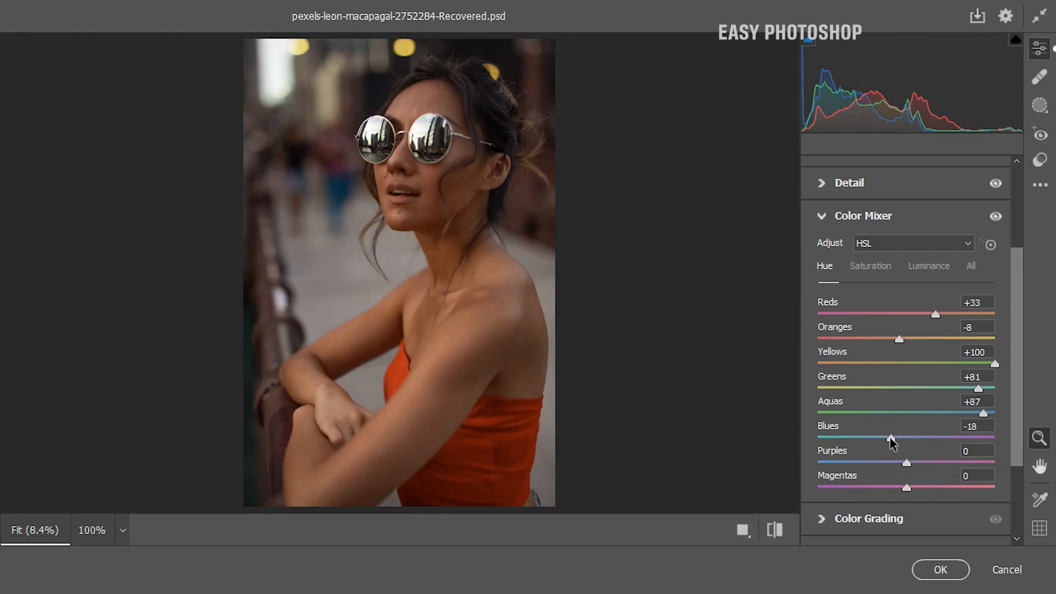
Set the Color Mixer saturation to Oranges -66, Yellows -78, Greens -72 and Aquas -100, and raise Blues moderately.
{"action": "left_click", "coordinate": [861, 271]}
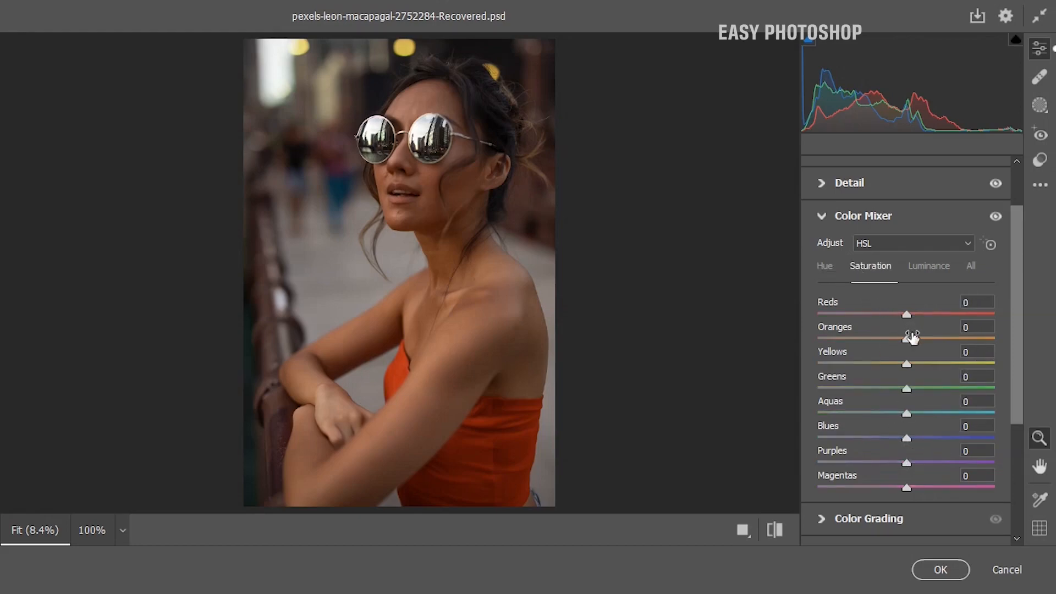
{"action": "left_click_drag", "start_coordinate": [906, 339], "coordinate": [850, 348]}
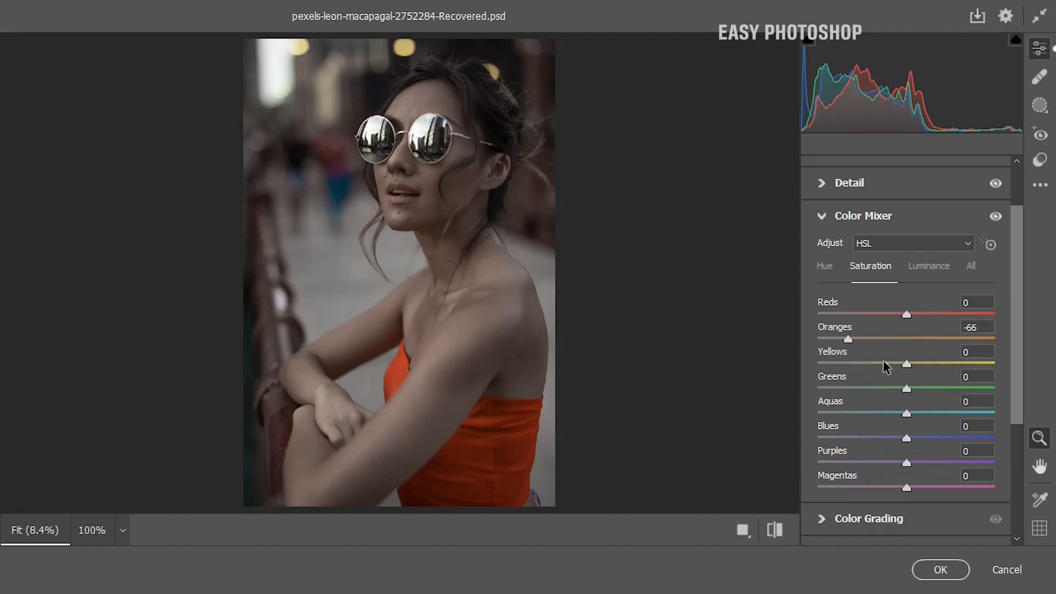
{"action": "left_click_drag", "start_coordinate": [905, 365], "coordinate": [838, 376]}
{"action": "left_click_drag", "start_coordinate": [906, 388], "coordinate": [844, 395]}
{"action": "left_click_drag", "start_coordinate": [903, 413], "coordinate": [808, 429]}
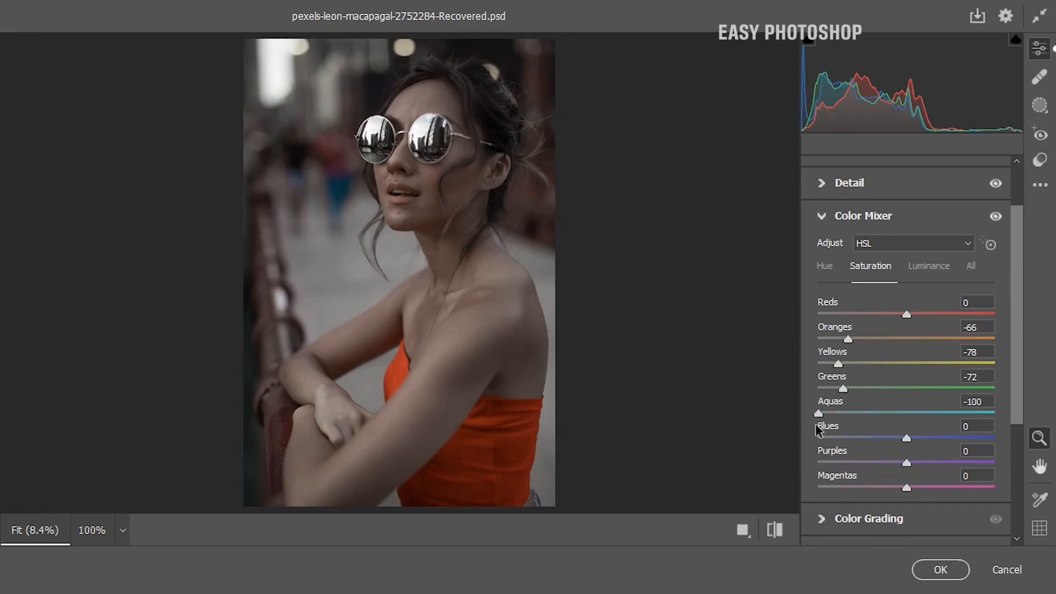
{"action": "left_click_drag", "start_coordinate": [906, 443], "coordinate": [929, 446]}
Set the Color Mixer luminance to Reds +26, Oranges +87, Yellows -9 and Greens -82, raise Aquas slightly and lower Blues.
{"action": "left_click", "coordinate": [924, 274]}
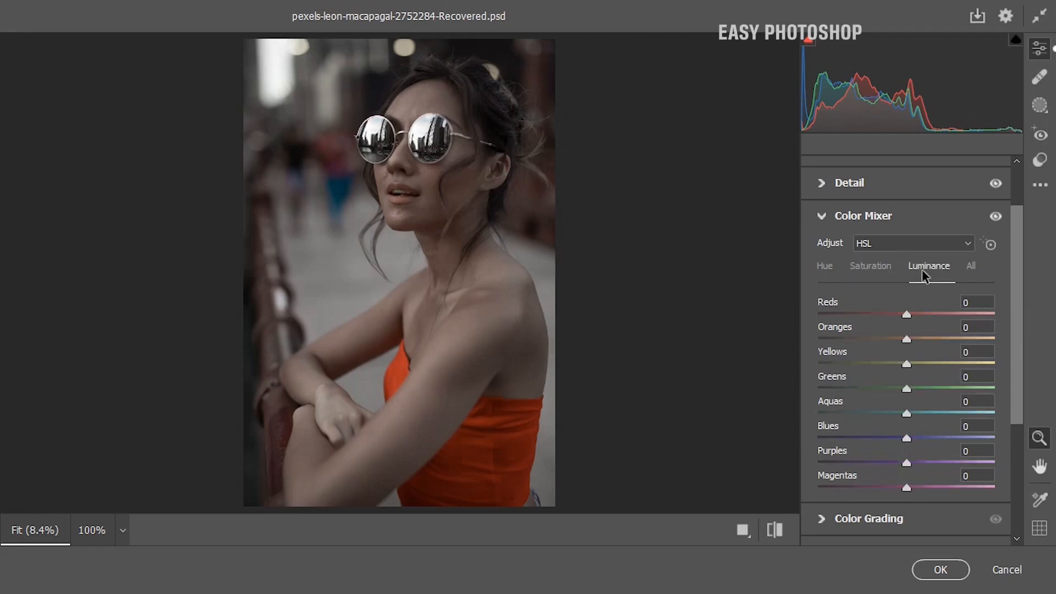
{"action": "left_click_drag", "start_coordinate": [905, 314], "coordinate": [982, 358]}
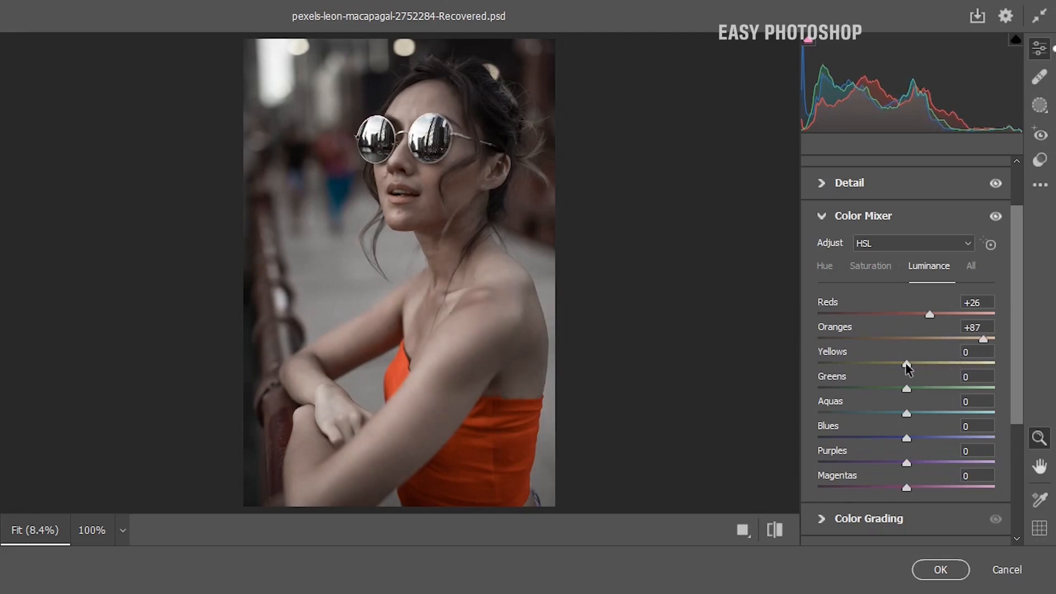
{"action": "left_click_drag", "start_coordinate": [906, 366], "coordinate": [904, 367]}
{"action": "left_click_drag", "start_coordinate": [897, 366], "coordinate": [837, 391]}
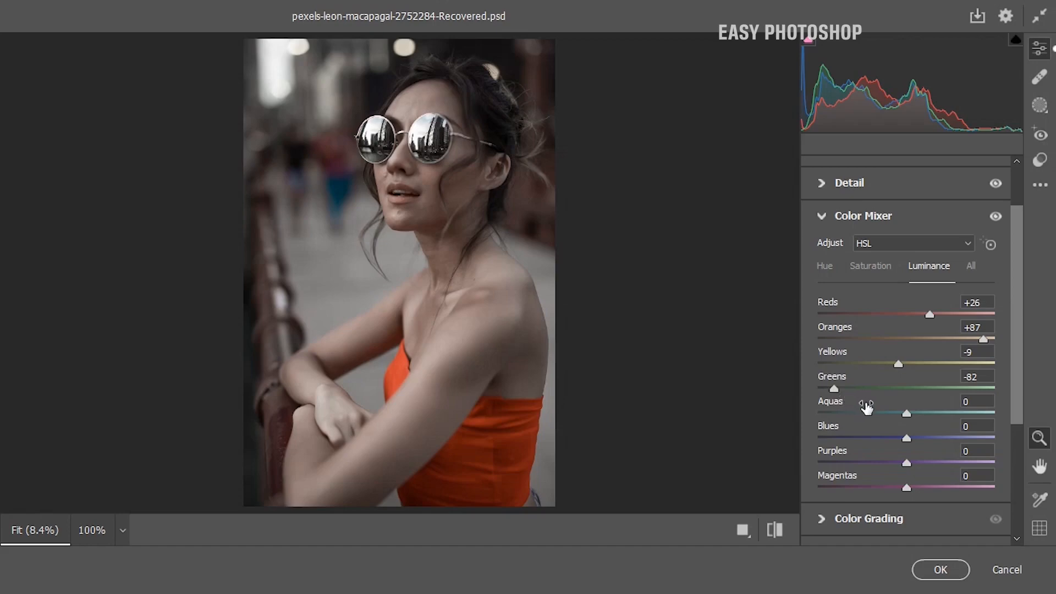
{"action": "left_click_drag", "start_coordinate": [904, 411], "coordinate": [911, 413]}
{"action": "left_click_drag", "start_coordinate": [904, 436], "coordinate": [884, 436]}
{"action": "left_click", "coordinate": [820, 218]}
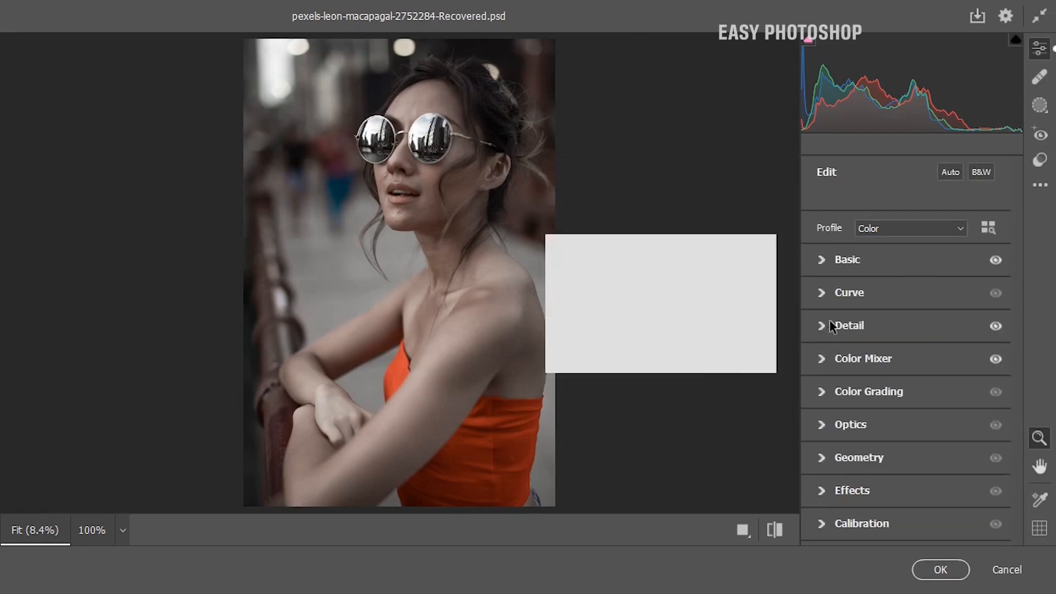
Color-grade the shadows with Hue 224 and Saturation 21, and set Blending to 100 and Balance to +19.
{"action": "left_click", "coordinate": [821, 392]}
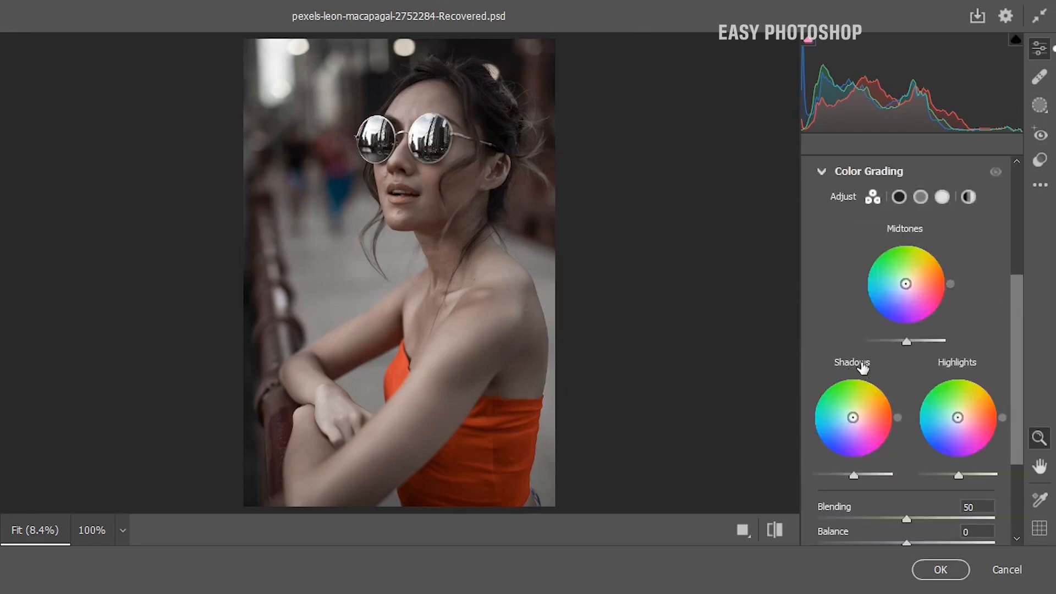
{"action": "left_click", "coordinate": [896, 198]}
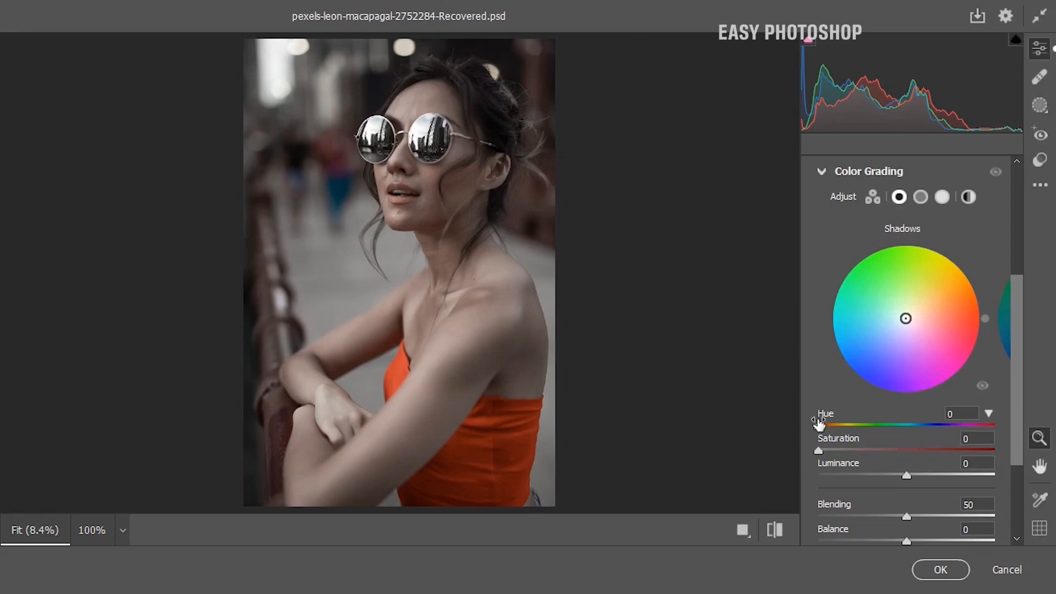
{"action": "left_click_drag", "start_coordinate": [818, 426], "coordinate": [929, 438]}
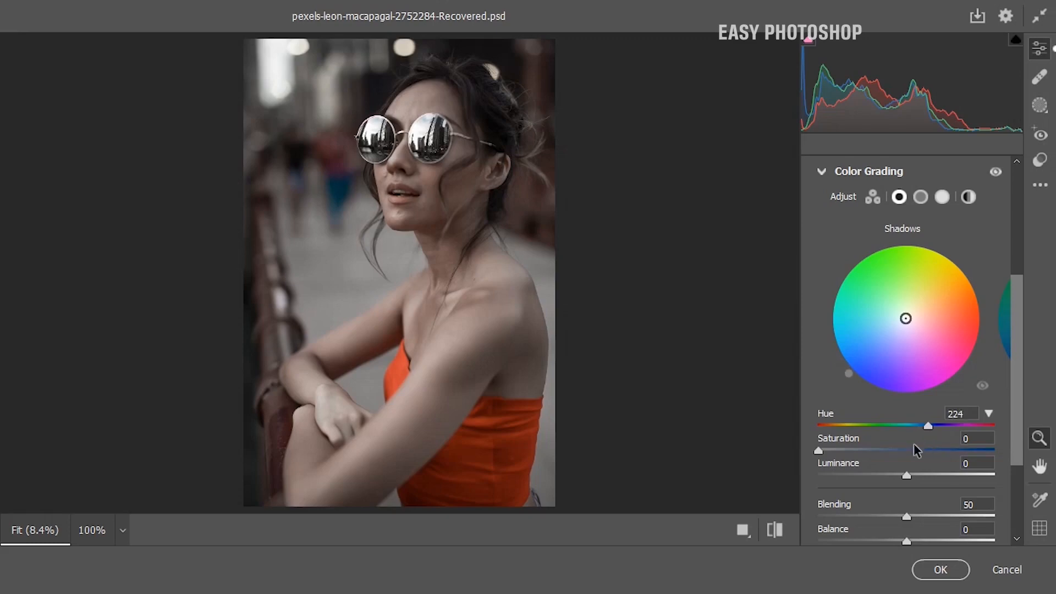
{"action": "left_click_drag", "start_coordinate": [819, 451], "coordinate": [857, 455]}
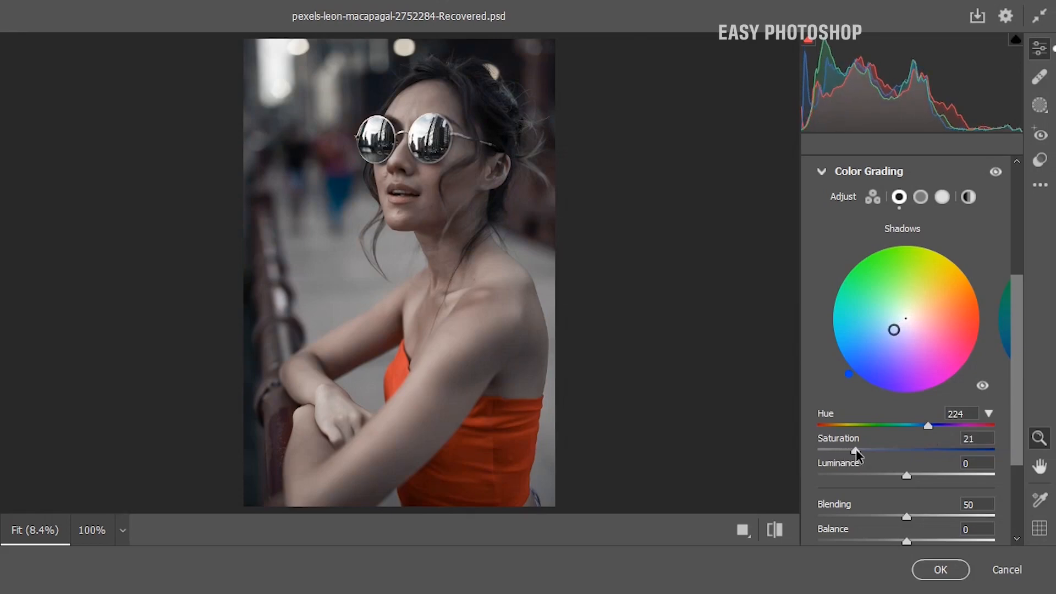
{"action": "left_click_drag", "start_coordinate": [1014, 376], "coordinate": [1016, 428]}
{"action": "left_click_drag", "start_coordinate": [906, 410], "coordinate": [997, 420]}
{"action": "left_click_drag", "start_coordinate": [906, 437], "coordinate": [924, 447]}
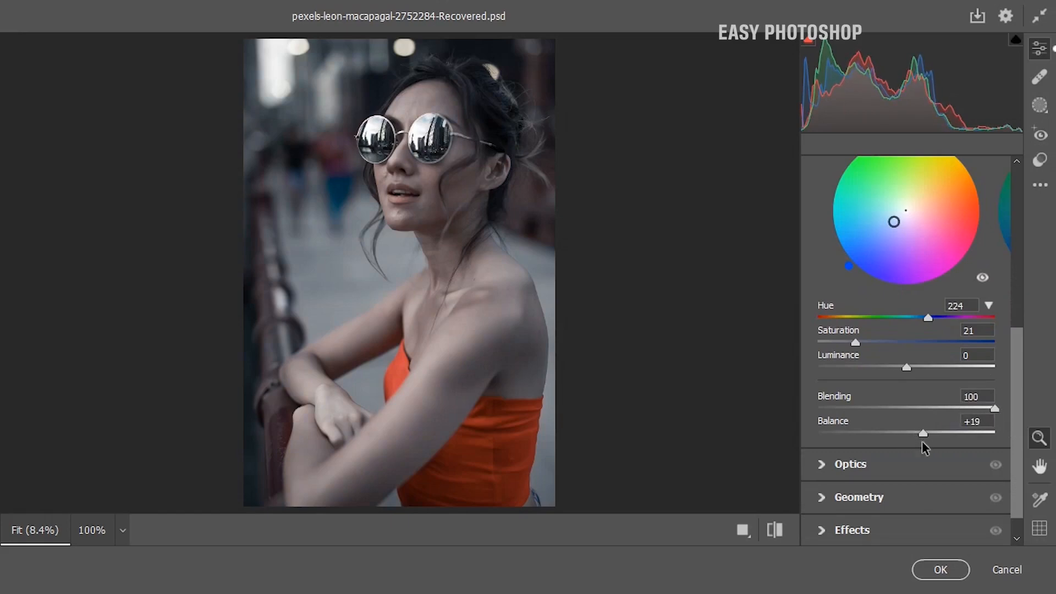
{"action": "left_click_drag", "start_coordinate": [1017, 423], "coordinate": [1015, 352]}
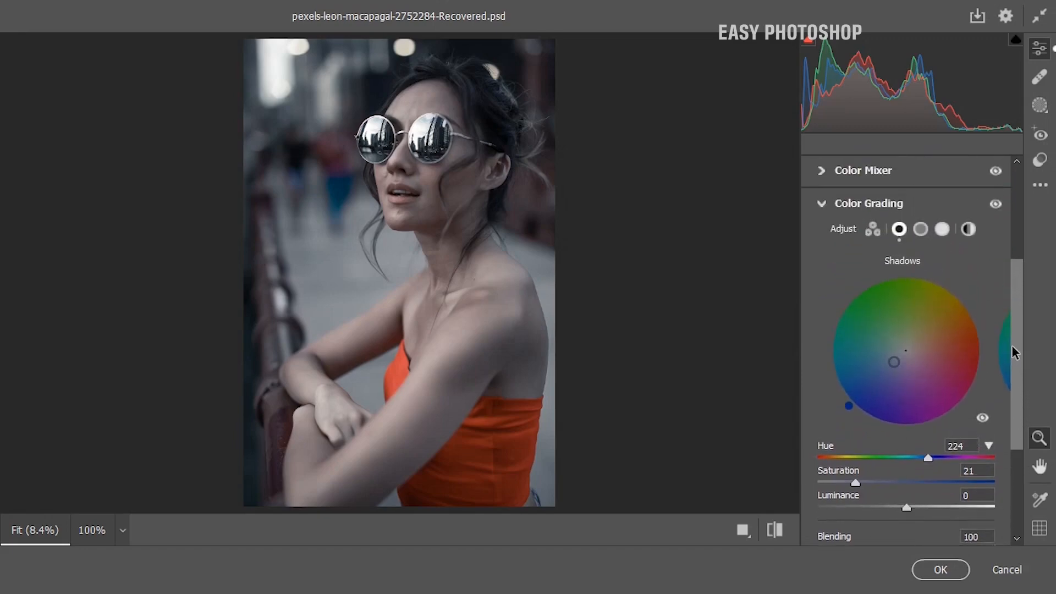
{"action": "left_click", "coordinate": [920, 231]}
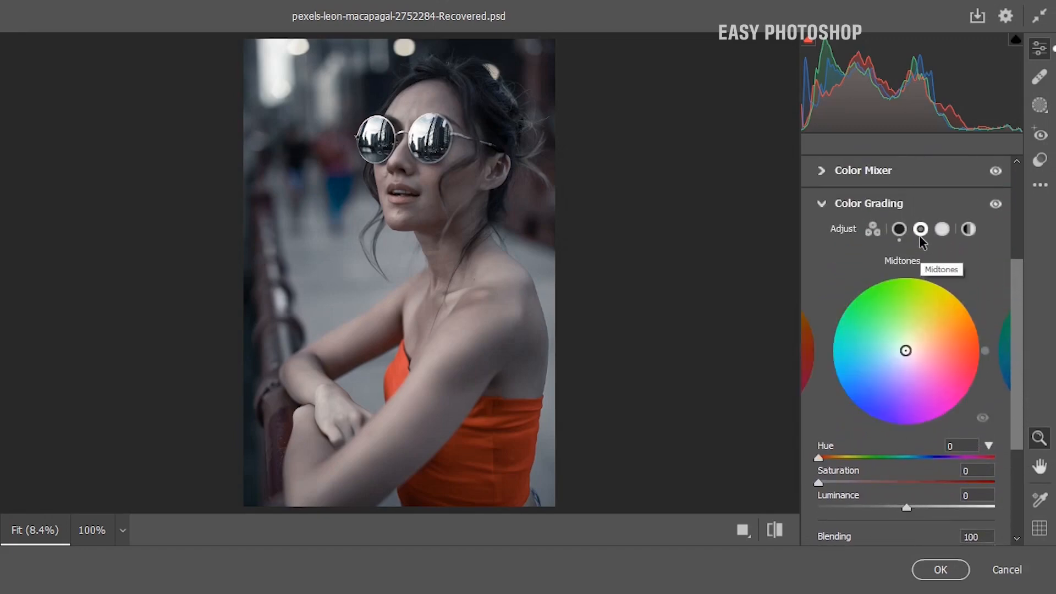
{"action": "left_click_drag", "start_coordinate": [1016, 287], "coordinate": [1013, 337]}
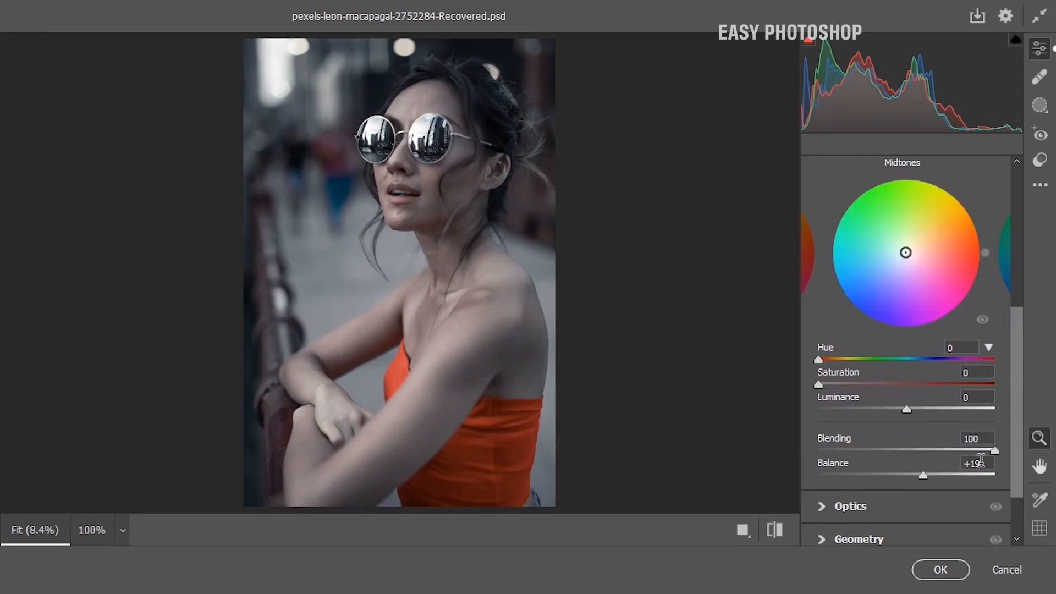
{"action": "scroll", "coordinate": [949, 330], "scroll_direction": "up", "scroll_amount": 3}
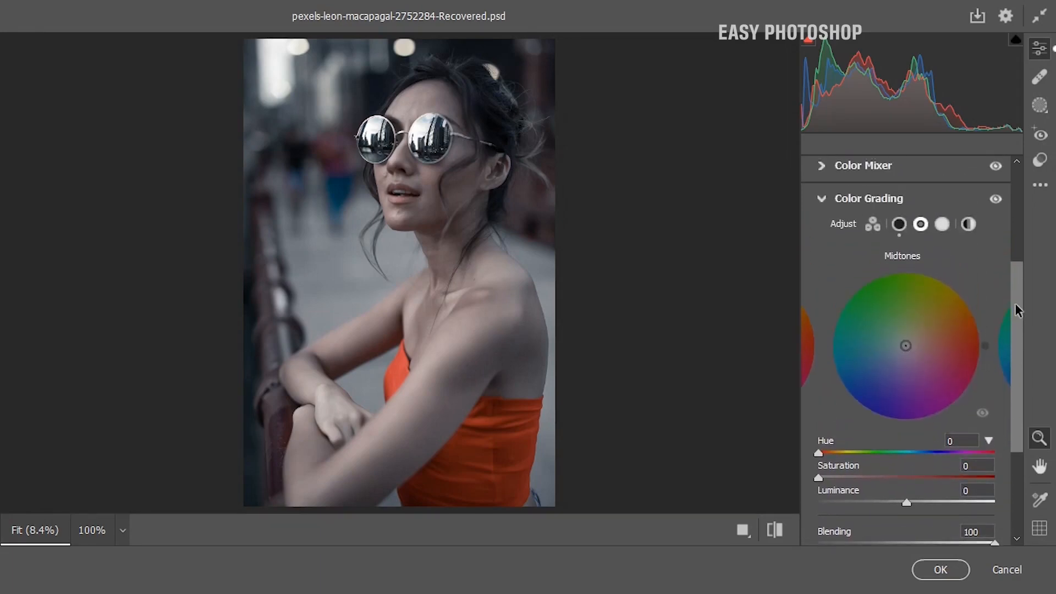
Color-grade the highlights with Hue 54 and Saturation 61.
{"action": "left_click", "coordinate": [941, 225]}
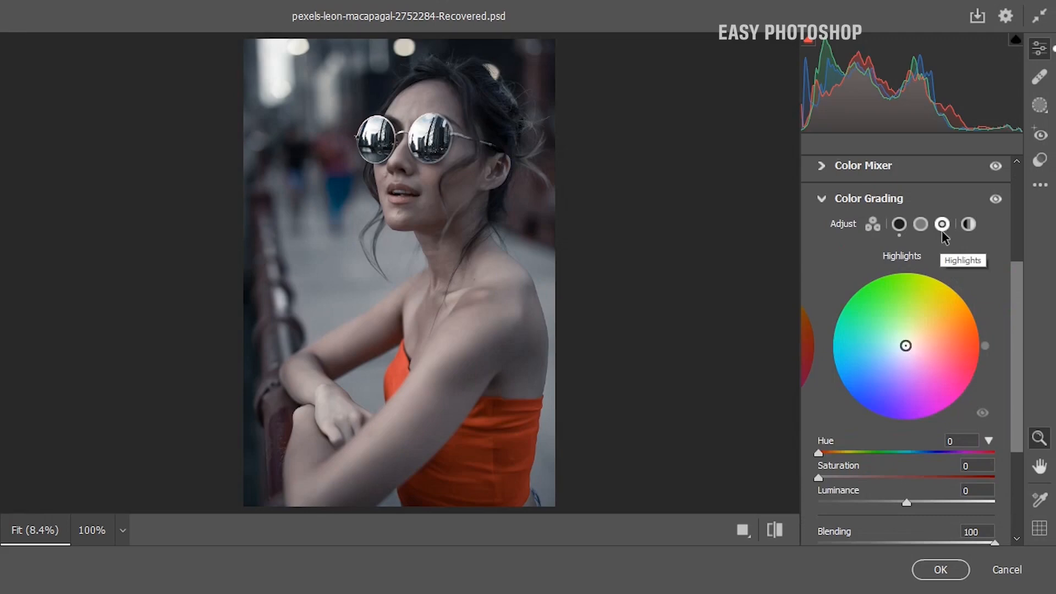
{"action": "scroll", "coordinate": [1006, 296], "scroll_direction": "down", "scroll_amount": 3}
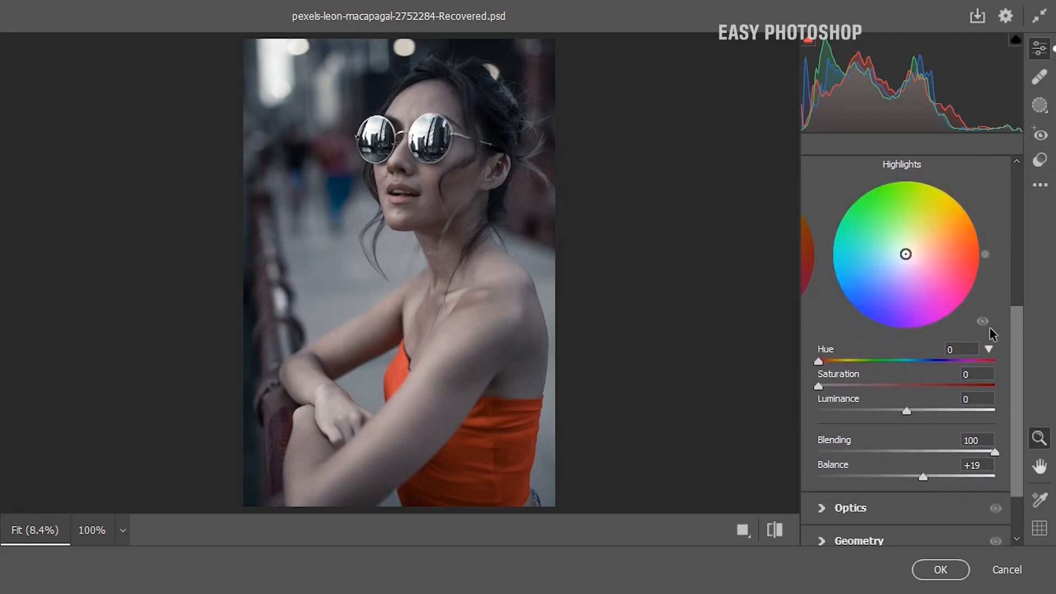
{"action": "left_click_drag", "start_coordinate": [818, 364], "coordinate": [844, 368]}
{"action": "left_click_drag", "start_coordinate": [844, 368], "coordinate": [846, 371]}
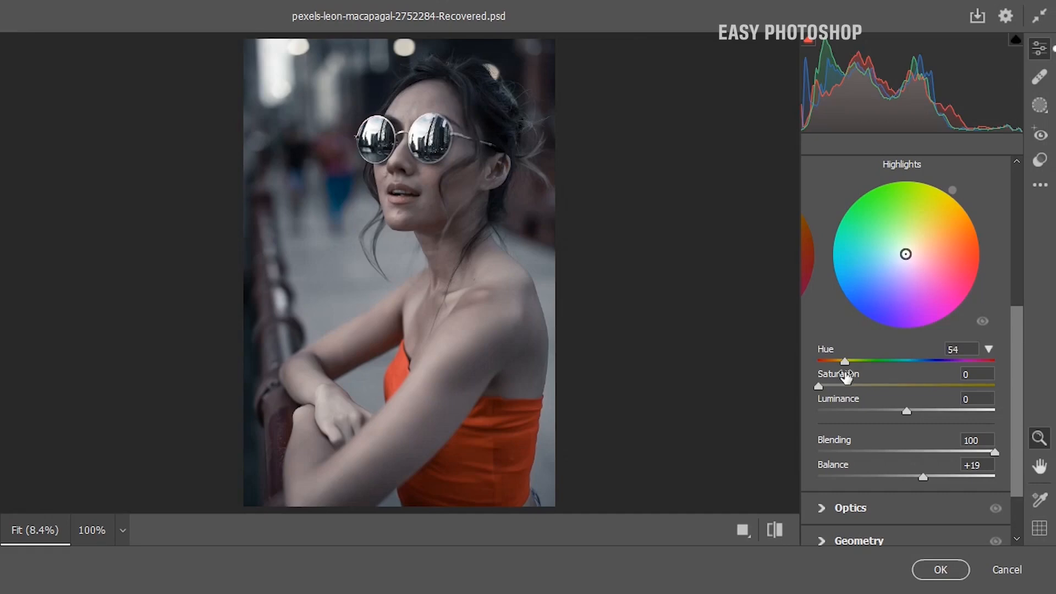
{"action": "mouse_move", "coordinate": [820, 388]}
{"action": "left_mouse_down"}
{"action": "mouse_move", "coordinate": [861, 403]}
{"action": "mouse_move", "coordinate": [925, 401]}
{"action": "left_mouse_up"}
{"action": "mouse_move", "coordinate": [1019, 366]}
{"action": "left_mouse_down"}
{"action": "mouse_move", "coordinate": [1019, 397]}
{"action": "mouse_move", "coordinate": [1018, 378]}
{"action": "left_mouse_up"}
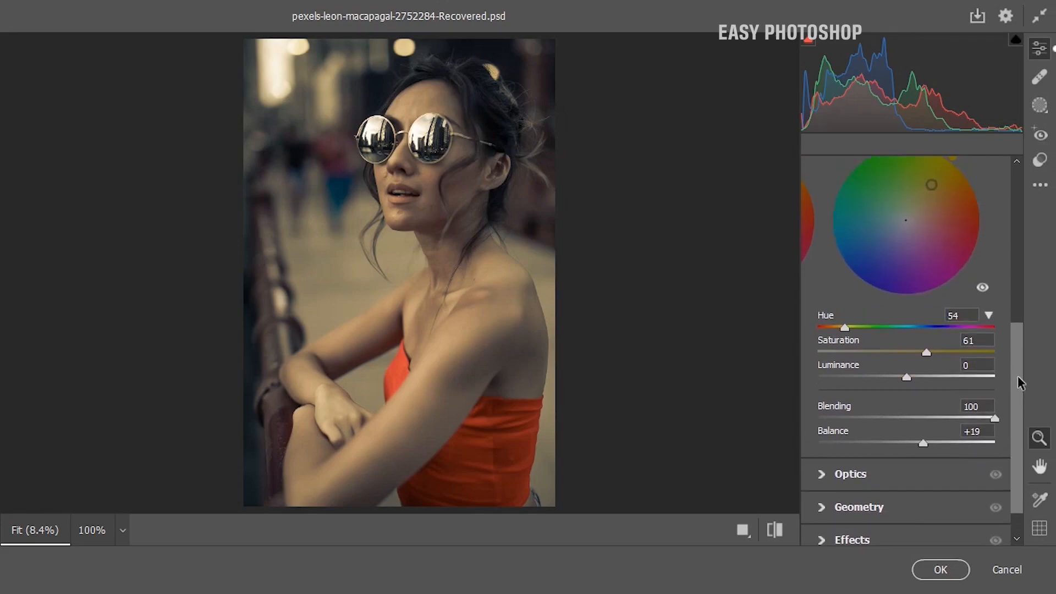
{"action": "left_click", "coordinate": [976, 406]}
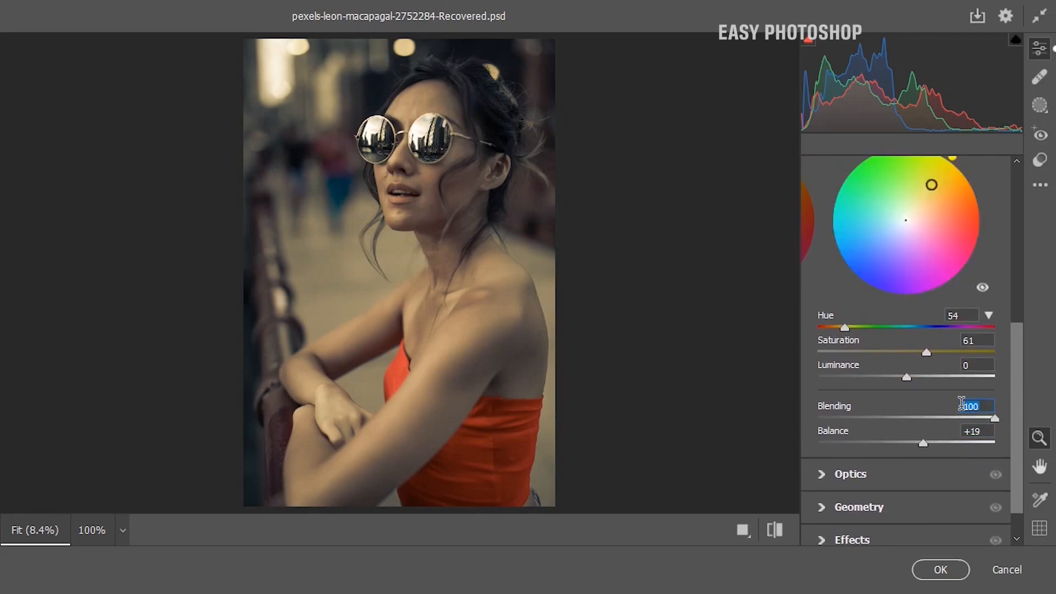
{"action": "left_click_drag", "start_coordinate": [1021, 410], "coordinate": [1020, 334]}
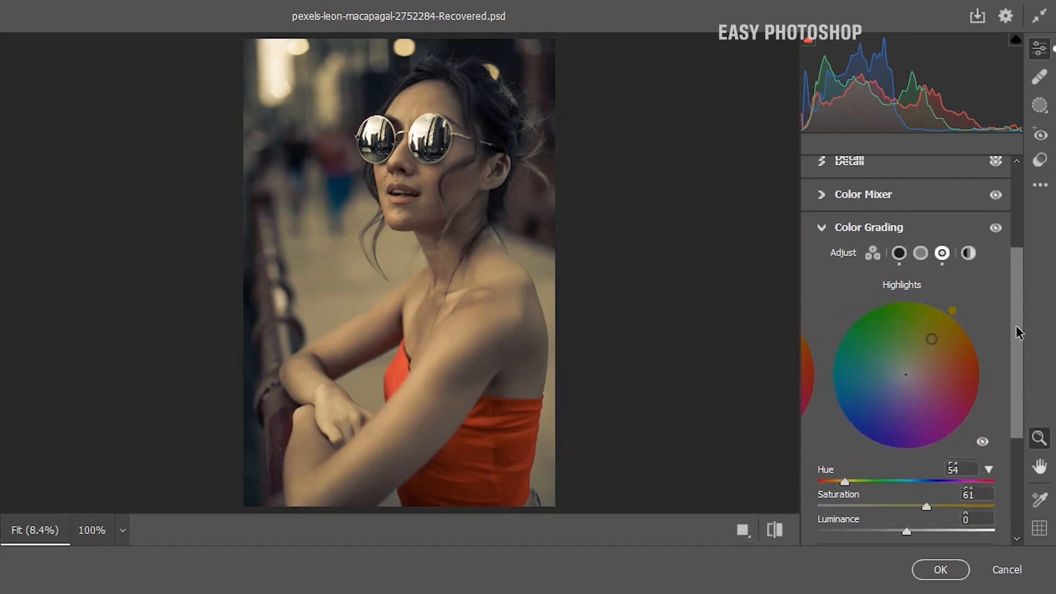
{"action": "left_click", "coordinate": [819, 232]}
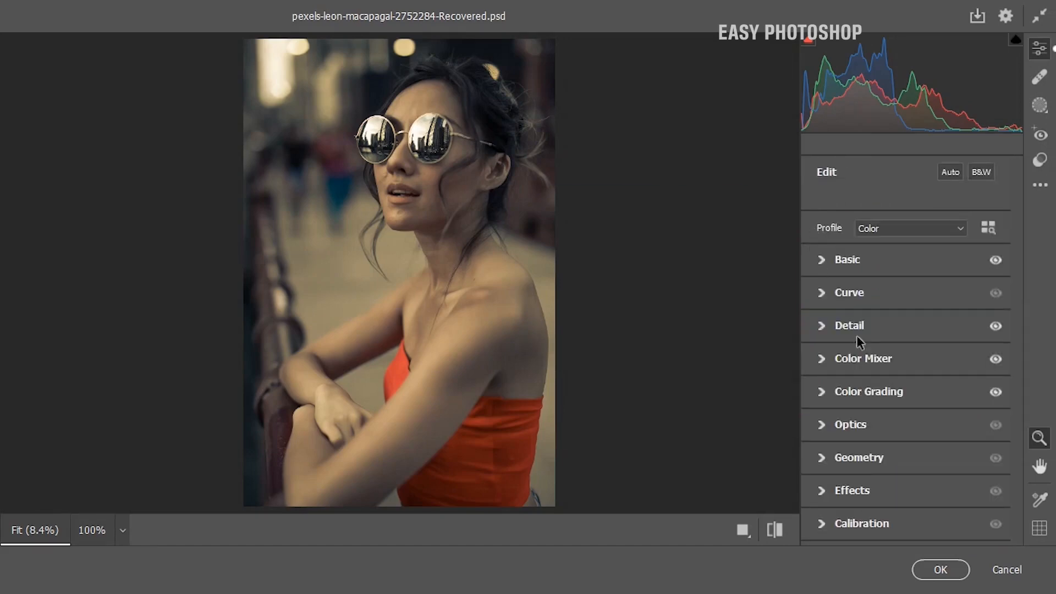
Set the Calibration to Red Primary Hue -9 and Saturation +9, Green Primary Hue +26, and Blue Primary Hue -38 and Saturation +16.
{"action": "left_click", "coordinate": [820, 523]}
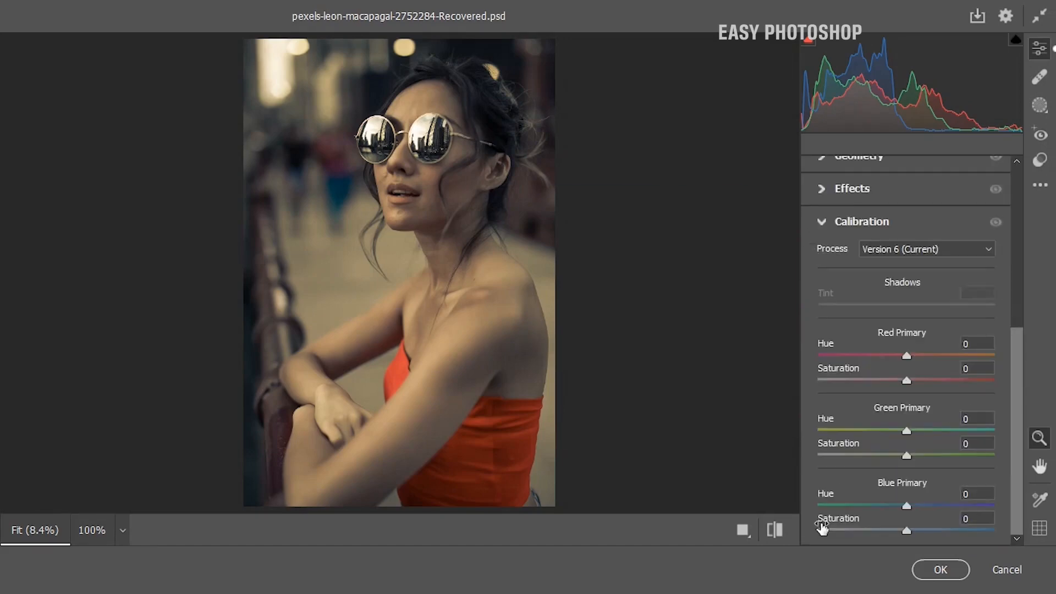
{"action": "left_click_drag", "start_coordinate": [905, 356], "coordinate": [915, 381]}
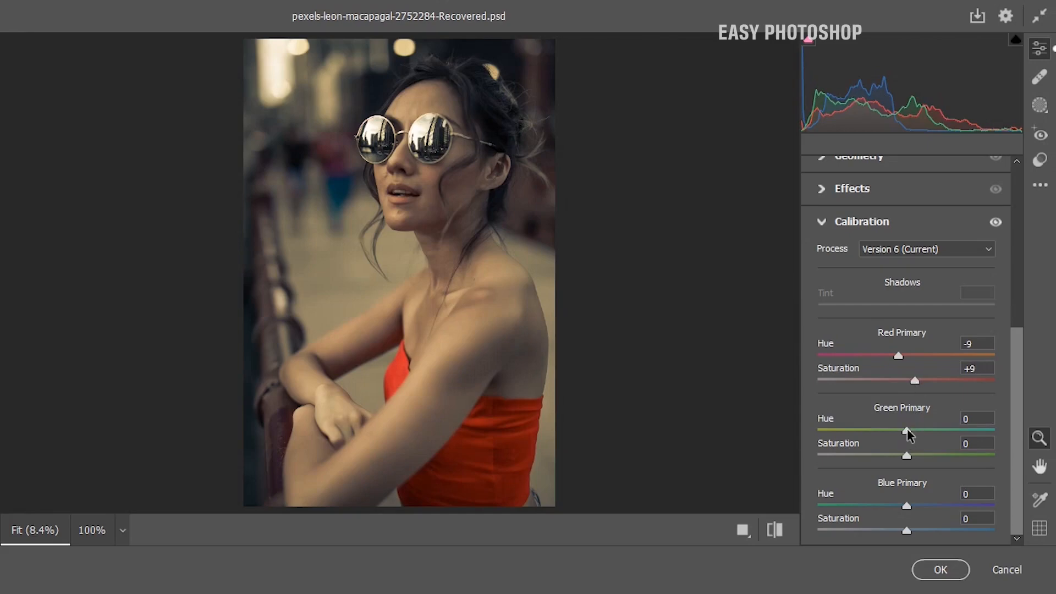
{"action": "left_click_drag", "start_coordinate": [908, 434], "coordinate": [933, 434]}
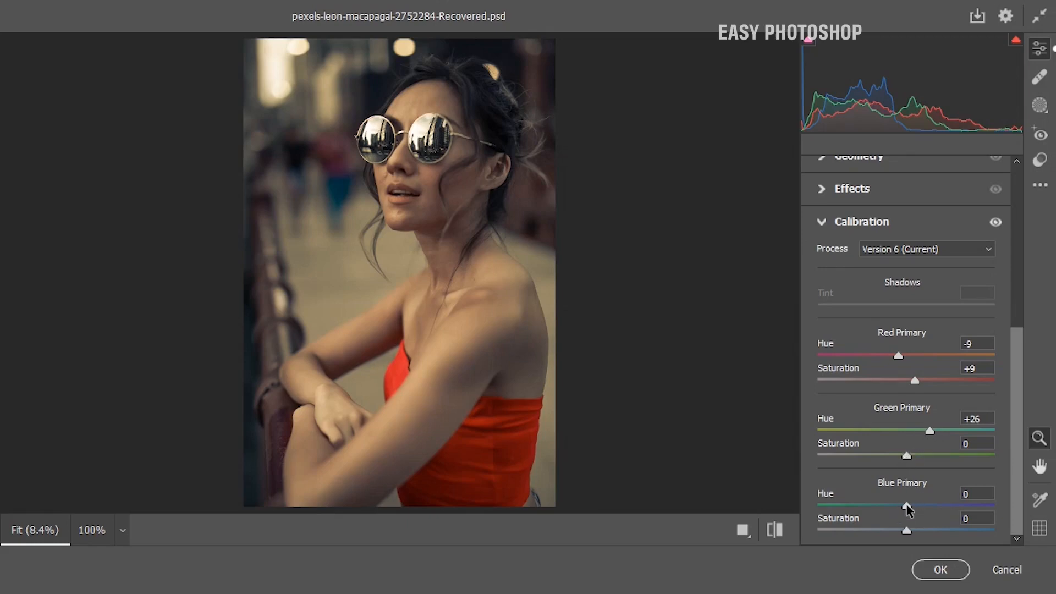
{"action": "left_click_drag", "start_coordinate": [906, 505], "coordinate": [920, 538]}
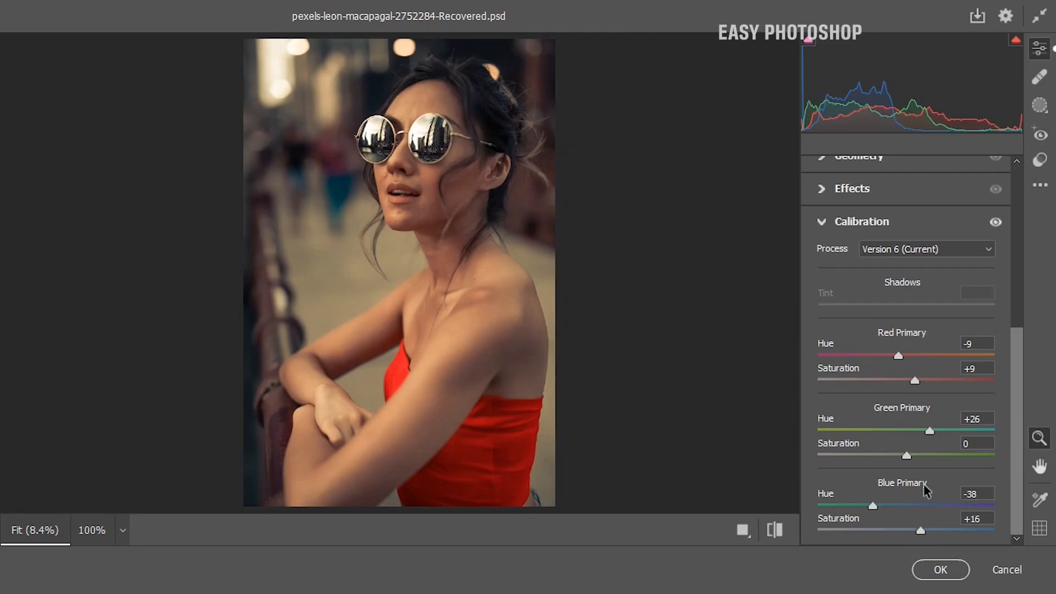
Create one combined mask covering the Facial Skin and Body Skin of Person 1.
{"action": "left_click", "coordinate": [1043, 112]}
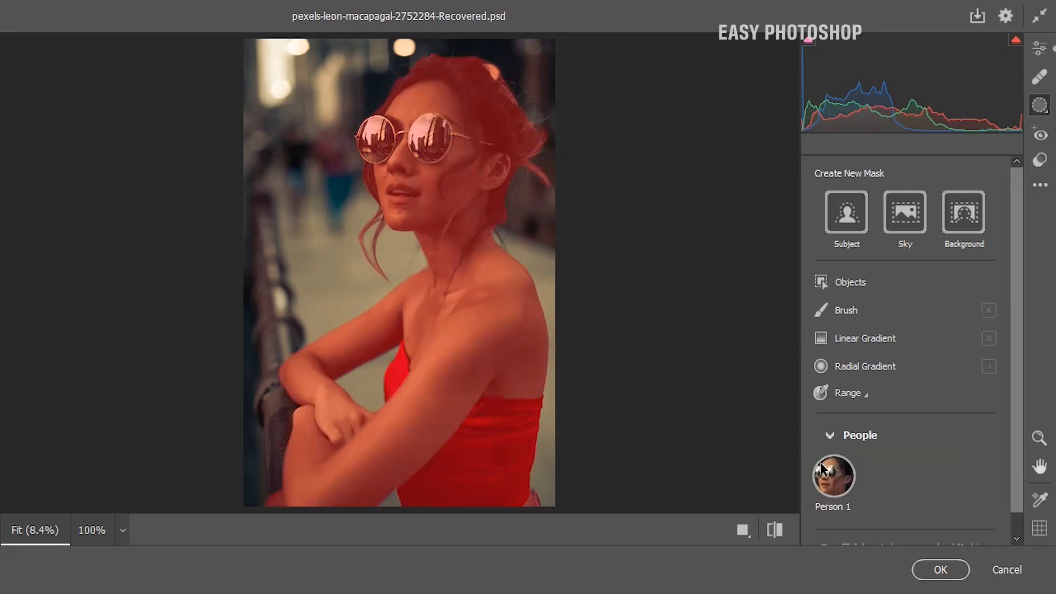
{"action": "left_click", "coordinate": [825, 482]}
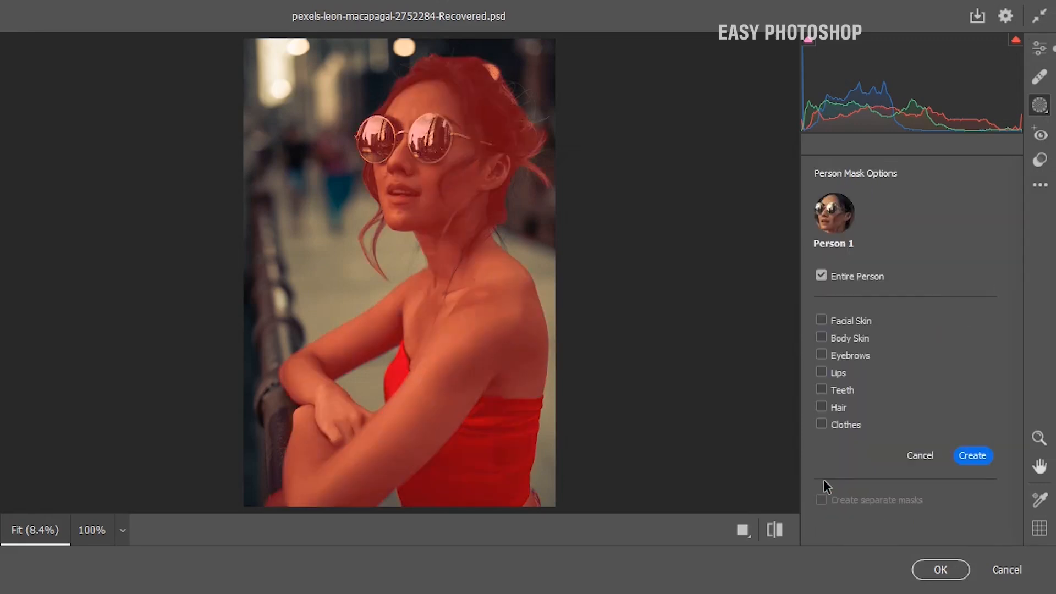
{"action": "left_click", "coordinate": [821, 321]}
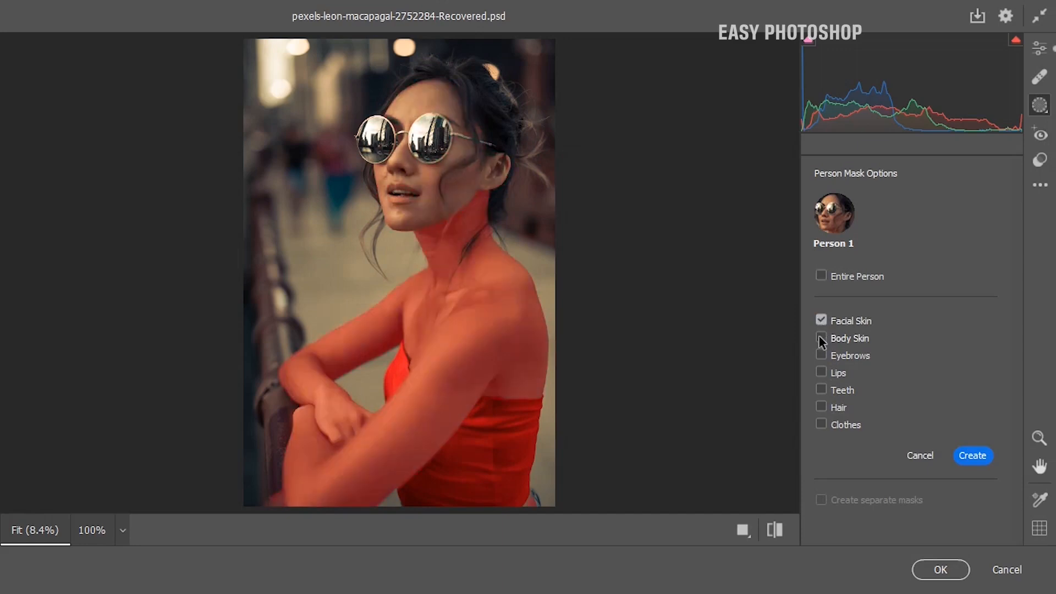
{"action": "left_click", "coordinate": [819, 337]}
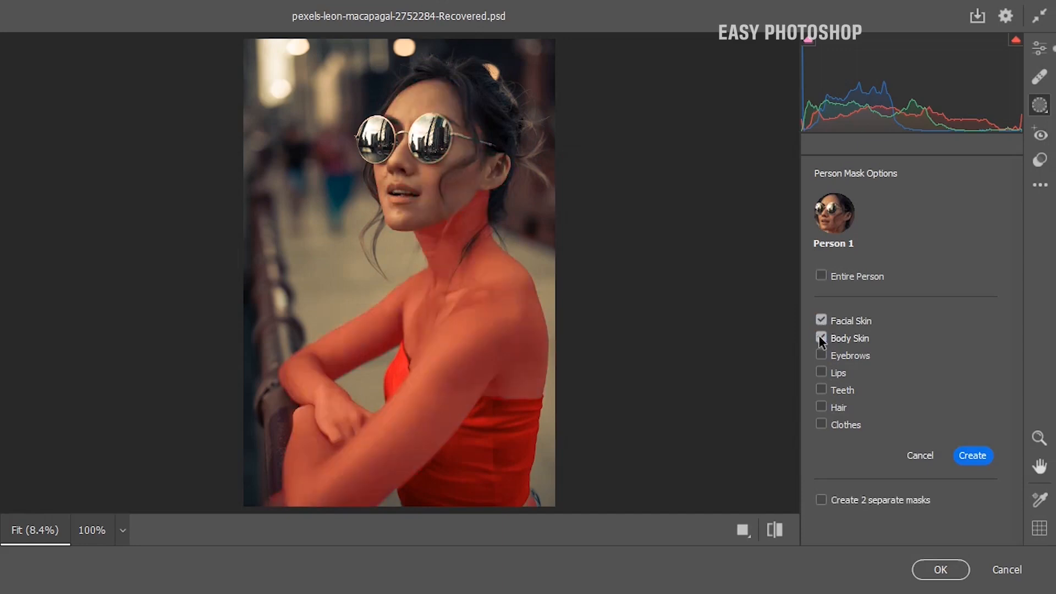
{"action": "left_click", "coordinate": [973, 456]}
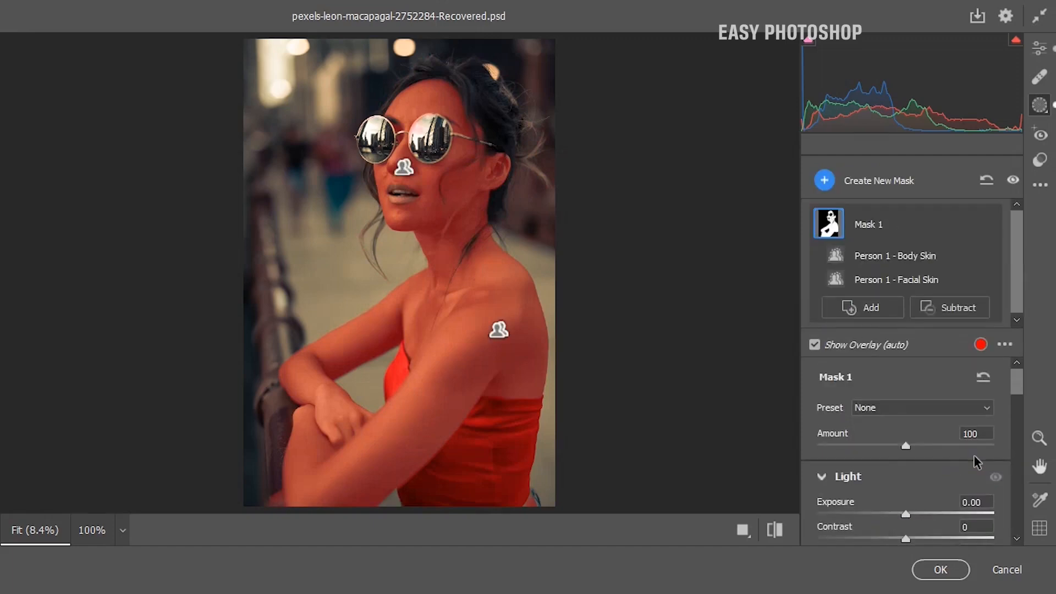
Set the skin mask's Exposure to +0.10, Contrast to +17, Highlights to -6 and Temperature to -3.
{"action": "left_click_drag", "start_coordinate": [1013, 388], "coordinate": [1014, 403]}
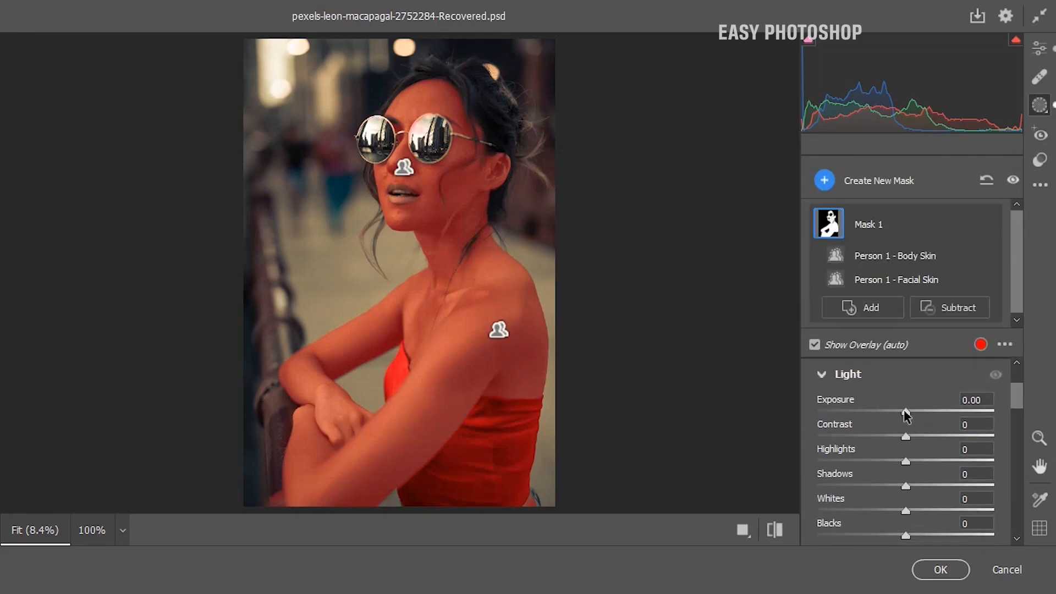
{"action": "left_click_drag", "start_coordinate": [904, 410], "coordinate": [906, 410]}
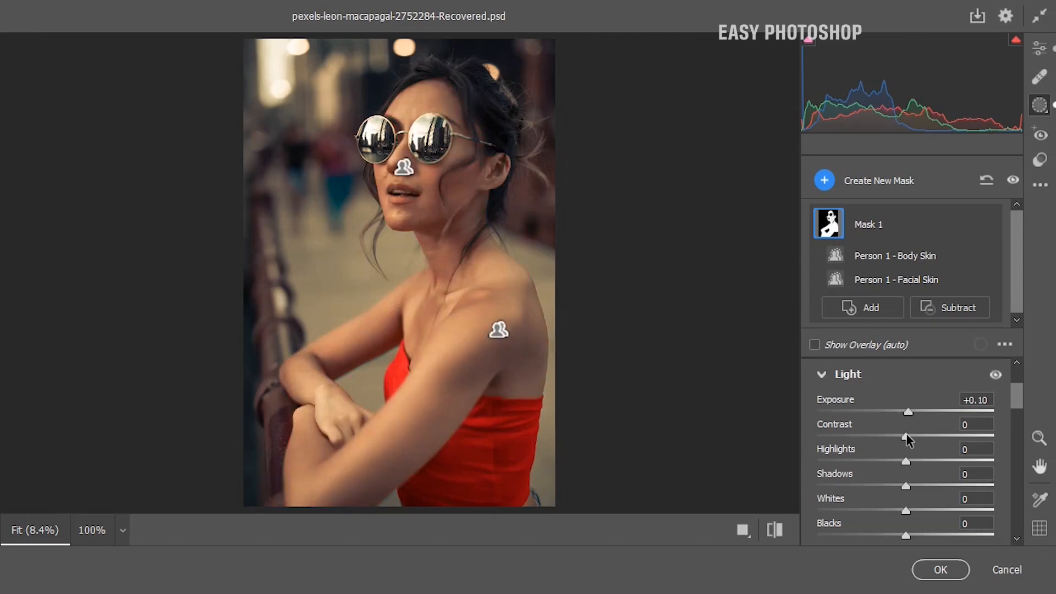
{"action": "left_click_drag", "start_coordinate": [906, 435], "coordinate": [922, 440]}
{"action": "left_click_drag", "start_coordinate": [905, 460], "coordinate": [902, 463]}
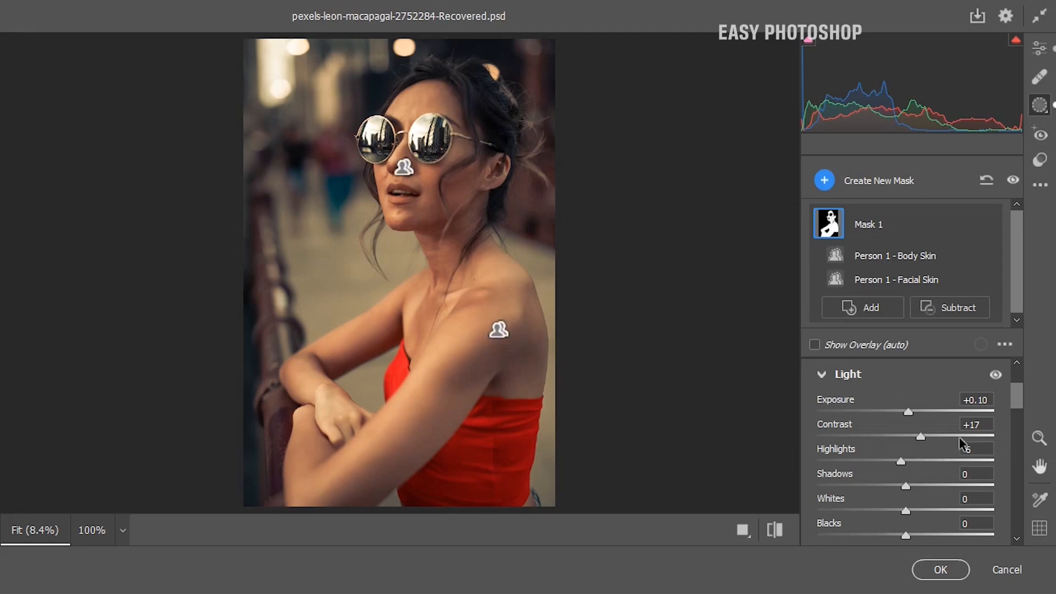
{"action": "left_click_drag", "start_coordinate": [1016, 402], "coordinate": [1015, 427]}
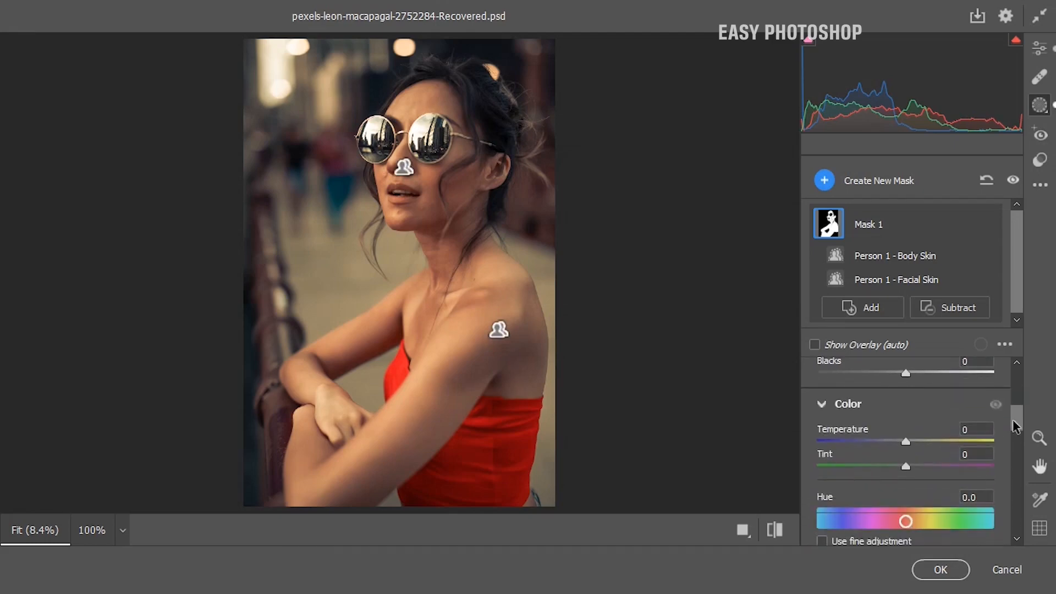
{"action": "left_click_drag", "start_coordinate": [906, 442], "coordinate": [904, 442]}
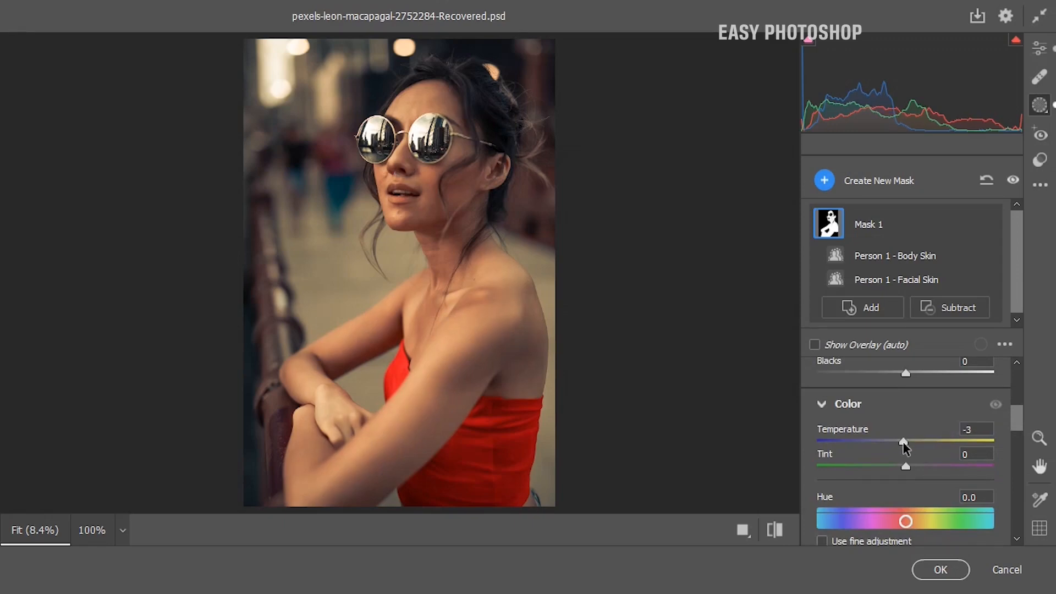
{"action": "left_click_drag", "start_coordinate": [903, 441], "coordinate": [903, 443]}
Set the skin mask's Texture to -18, Dehaze to -34 and Sharpness to +59.
{"action": "left_click_drag", "start_coordinate": [1015, 428], "coordinate": [1010, 512]}
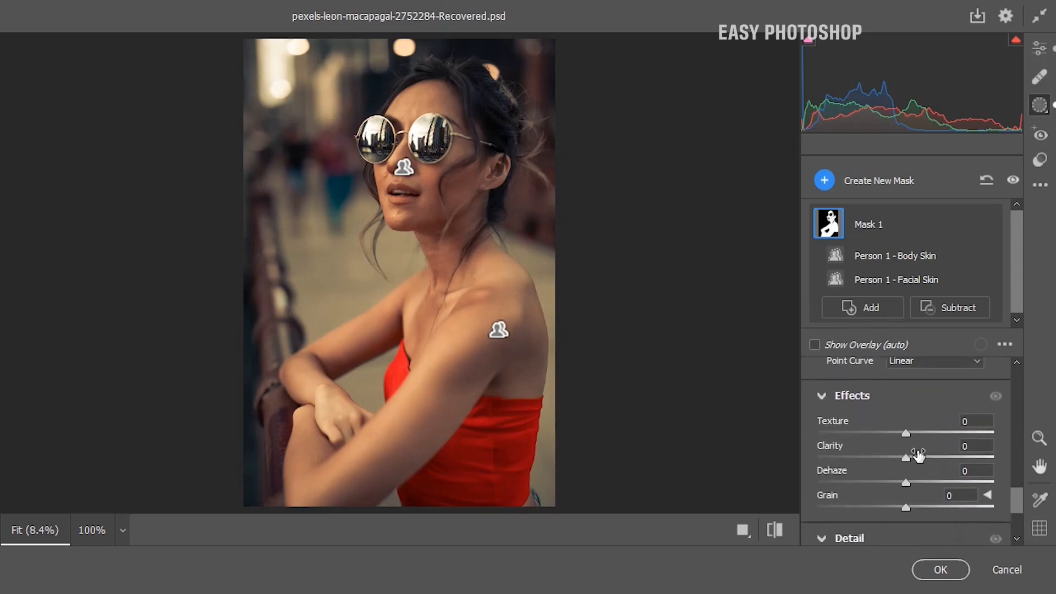
{"action": "left_click_drag", "start_coordinate": [905, 432], "coordinate": [889, 434]}
{"action": "left_click_drag", "start_coordinate": [903, 480], "coordinate": [874, 483]}
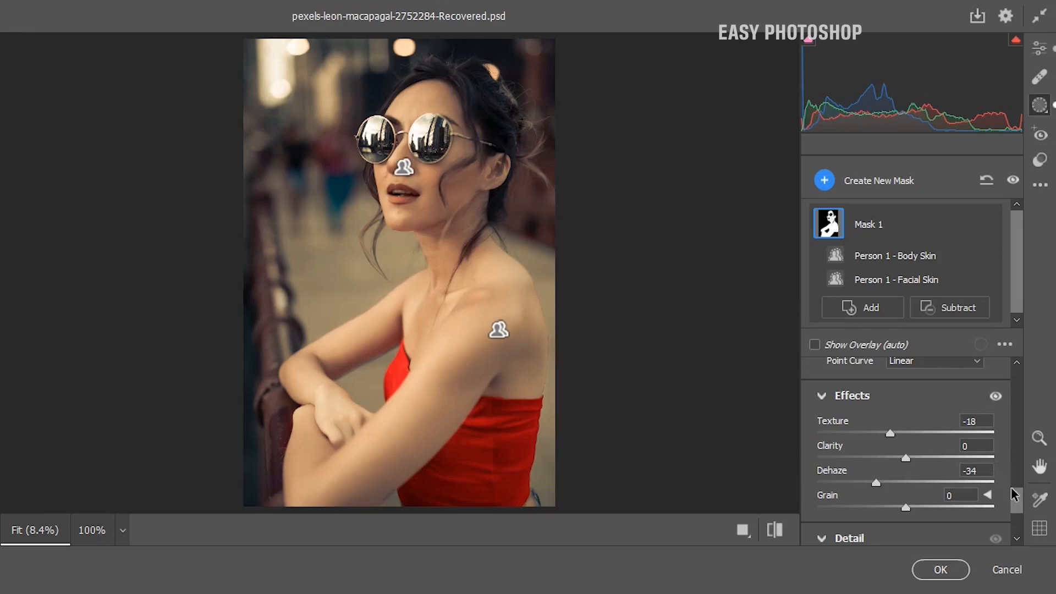
{"action": "left_click_drag", "start_coordinate": [1012, 494], "coordinate": [1015, 513]}
{"action": "left_click_drag", "start_coordinate": [906, 498], "coordinate": [959, 503]}
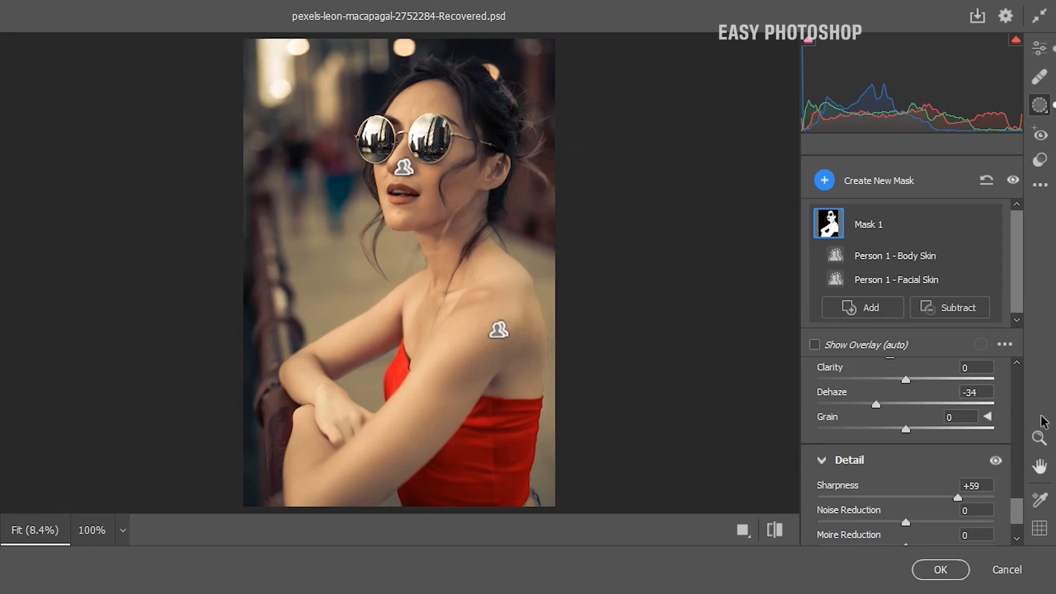
Create a Lips mask for Person 1, raise its Texture slightly, and set Clarity to +11 and Dehaze to -17.
{"action": "scroll", "coordinate": [905, 533], "scroll_direction": "up", "scroll_amount": 10}
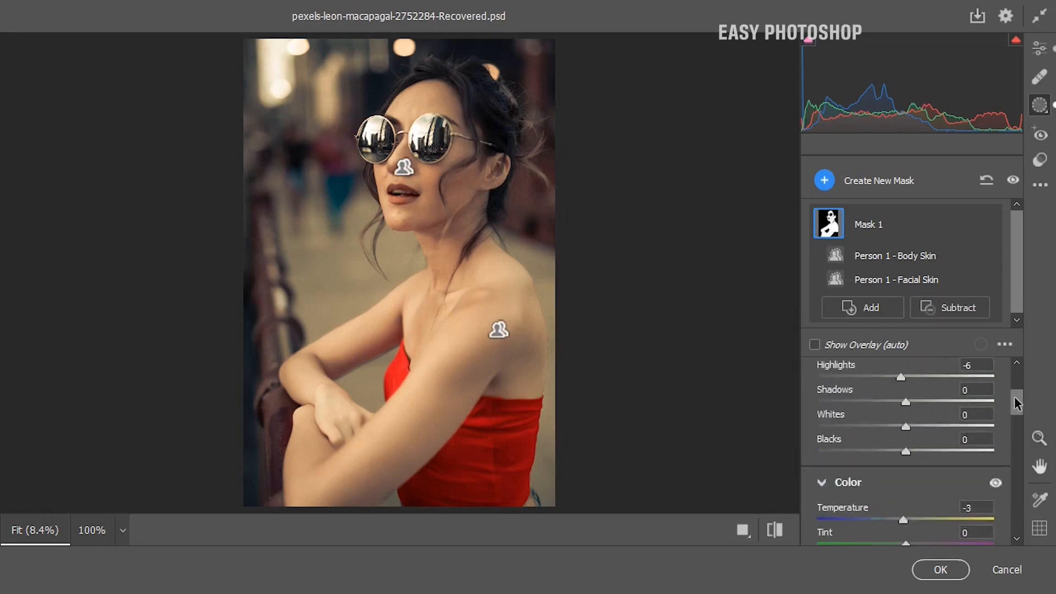
{"action": "left_click", "coordinate": [825, 184]}
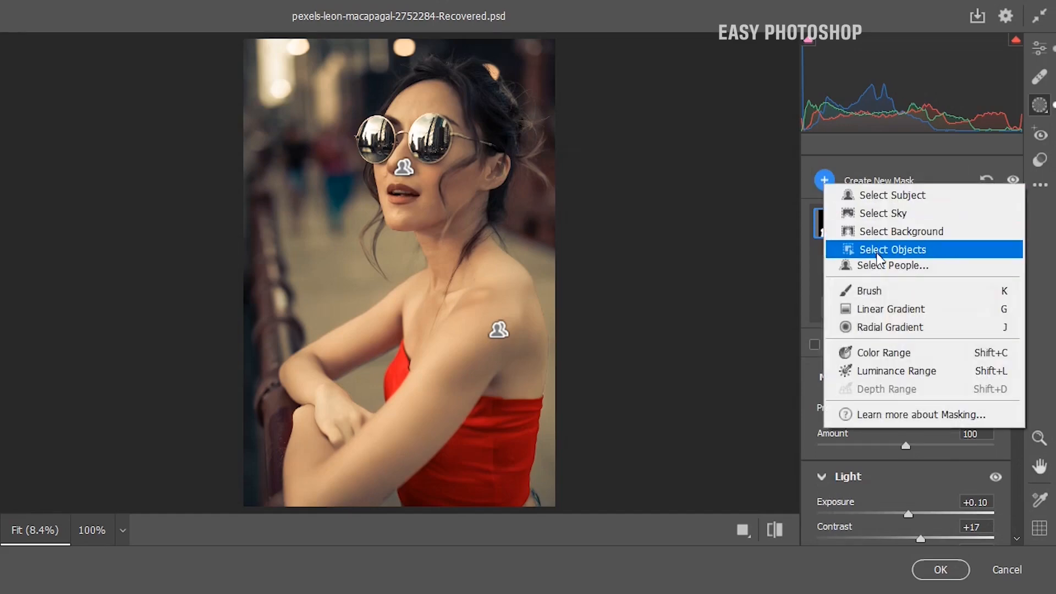
{"action": "left_click", "coordinate": [875, 269]}
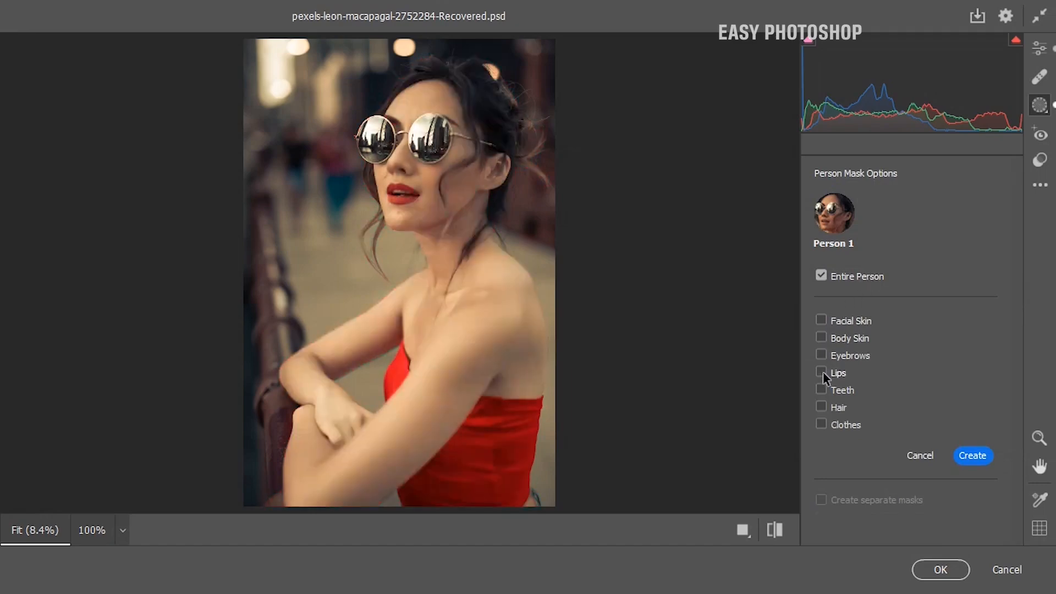
{"action": "left_click", "coordinate": [819, 372]}
{"action": "left_click", "coordinate": [973, 456]}
{"action": "left_click_drag", "start_coordinate": [1016, 399], "coordinate": [1015, 514]}
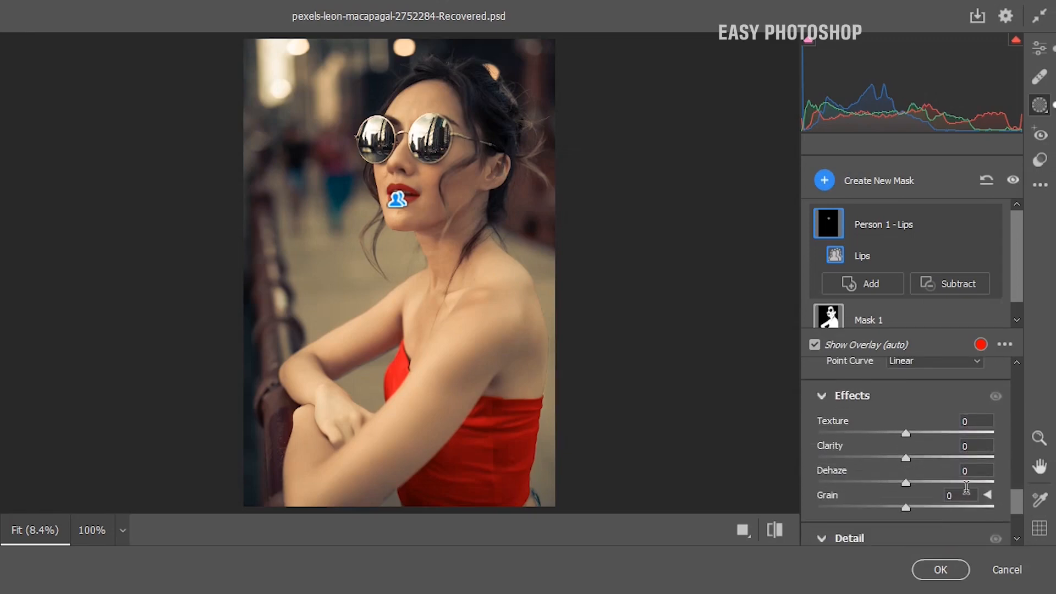
{"action": "left_click_drag", "start_coordinate": [905, 433], "coordinate": [890, 487]}
Create a new mask covering only the Teeth of Person 1.
{"action": "left_click", "coordinate": [829, 184]}
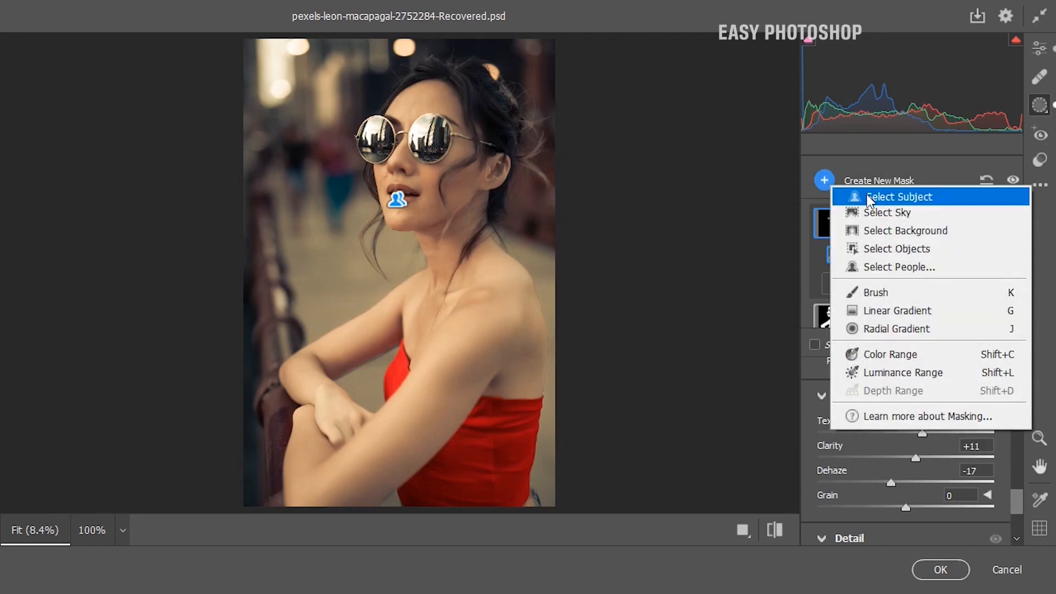
{"action": "left_click", "coordinate": [880, 268]}
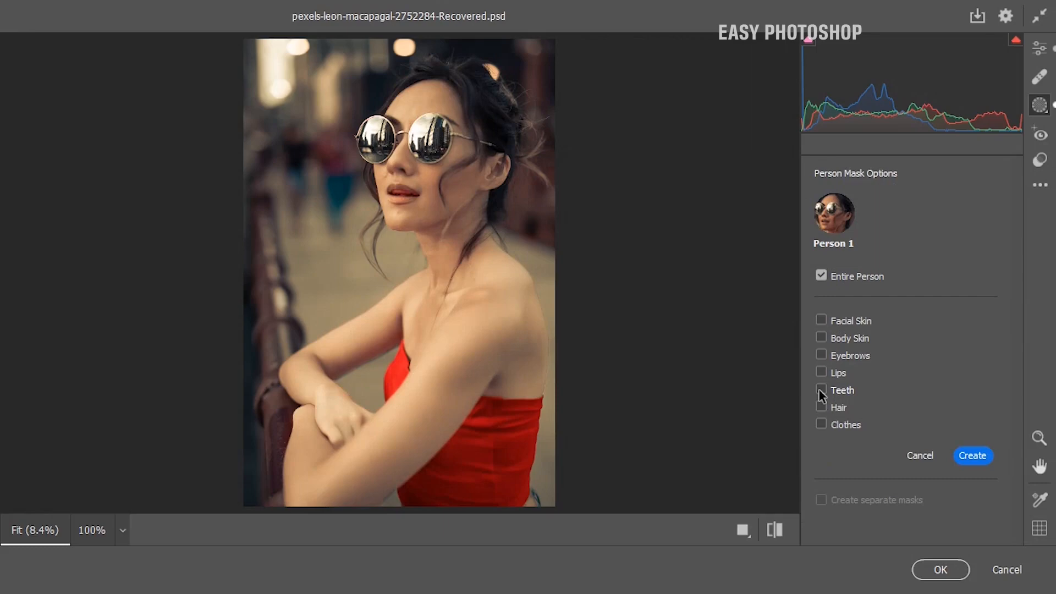
{"action": "left_click", "coordinate": [972, 456]}
Set the teeth mask's Exposure to +0.05 and raise its Whites slightly.
{"action": "scroll", "coordinate": [1017, 380], "scroll_direction": "down", "scroll_amount": 1}
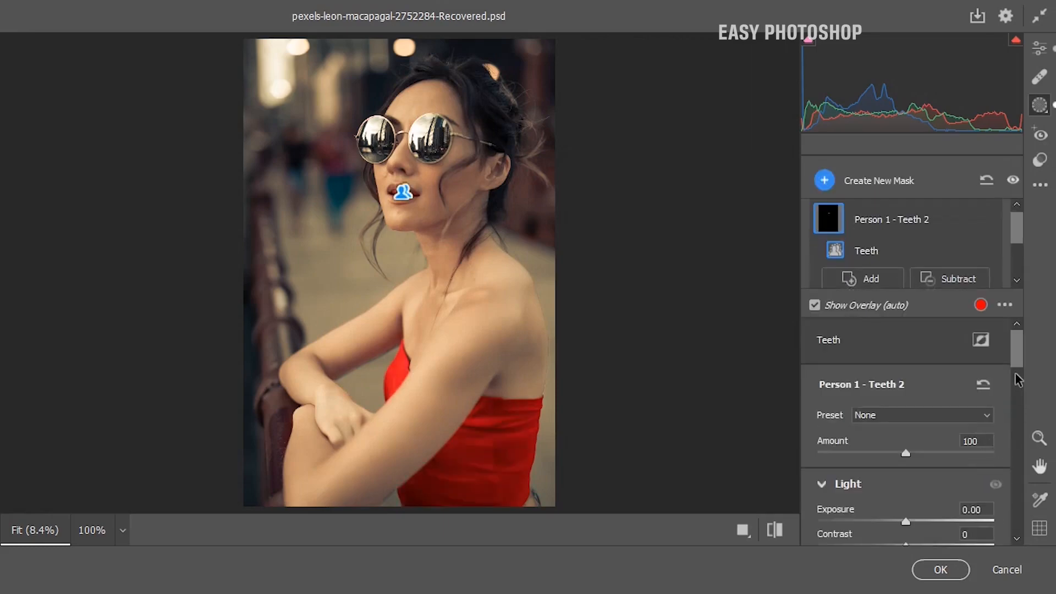
{"action": "scroll", "coordinate": [1017, 360], "scroll_direction": "down", "scroll_amount": 2}
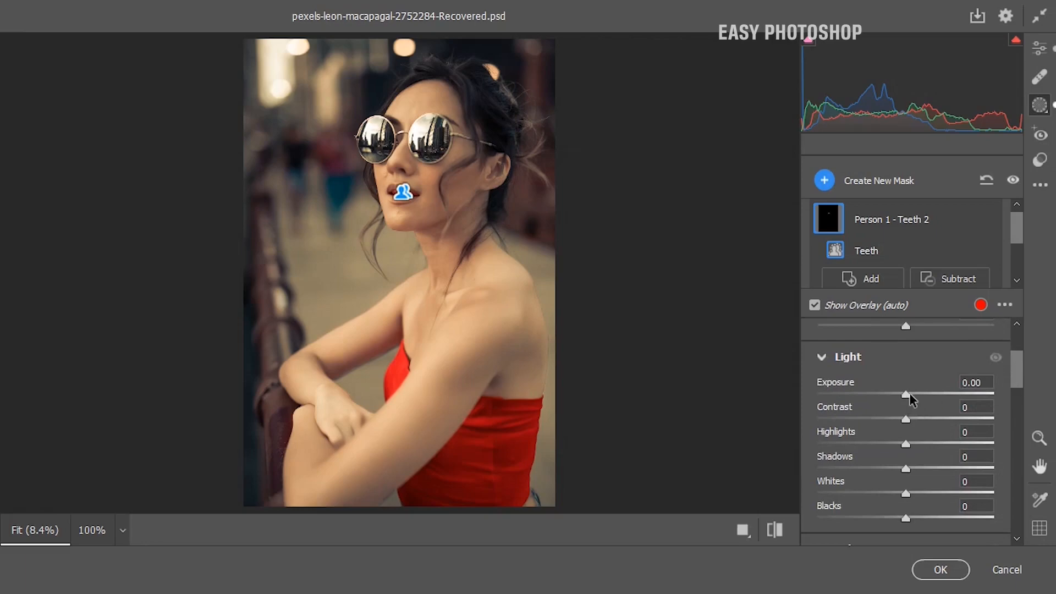
{"action": "left_click_drag", "start_coordinate": [907, 394], "coordinate": [908, 397]}
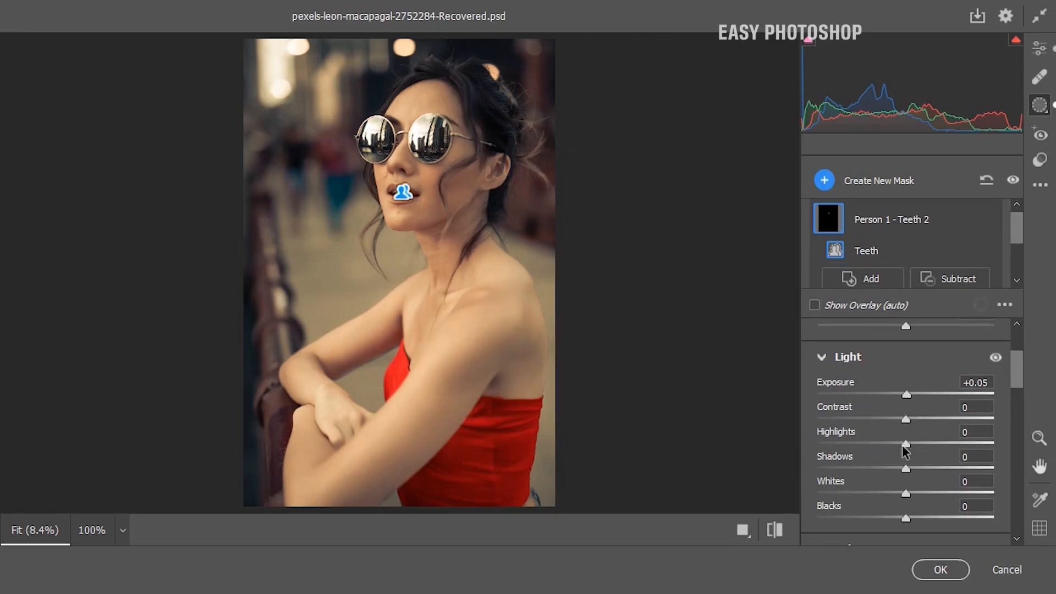
{"action": "scroll", "coordinate": [906, 472], "scroll_direction": "down", "scroll_amount": 2}
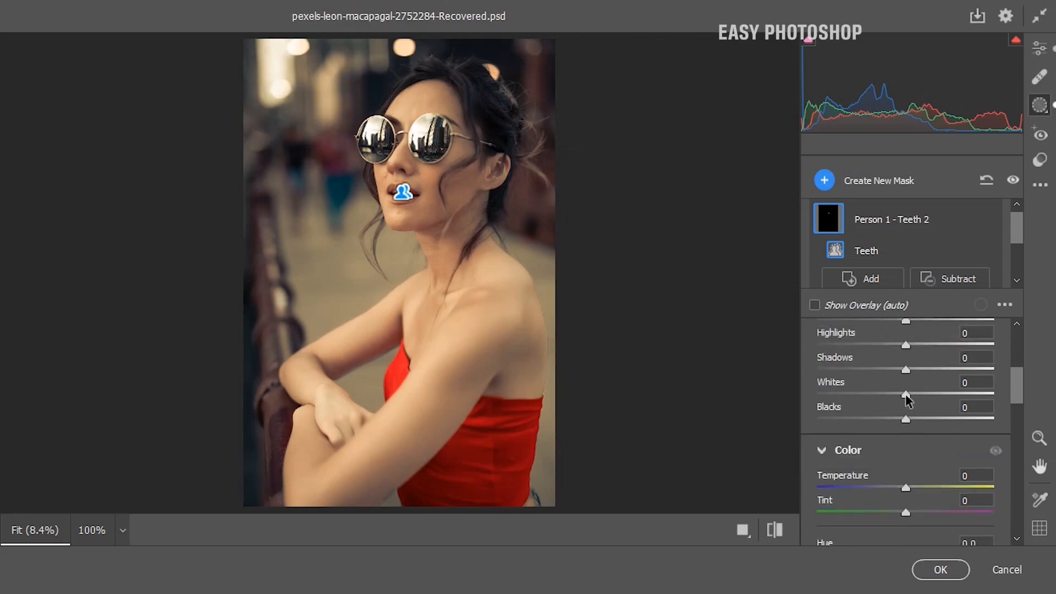
{"action": "left_click_drag", "start_coordinate": [906, 395], "coordinate": [920, 398]}
{"action": "left_click_drag", "start_coordinate": [915, 400], "coordinate": [918, 403]}
Set the teeth mask's Dehaze to -31.
{"action": "left_click_drag", "start_coordinate": [1017, 391], "coordinate": [1015, 503]}
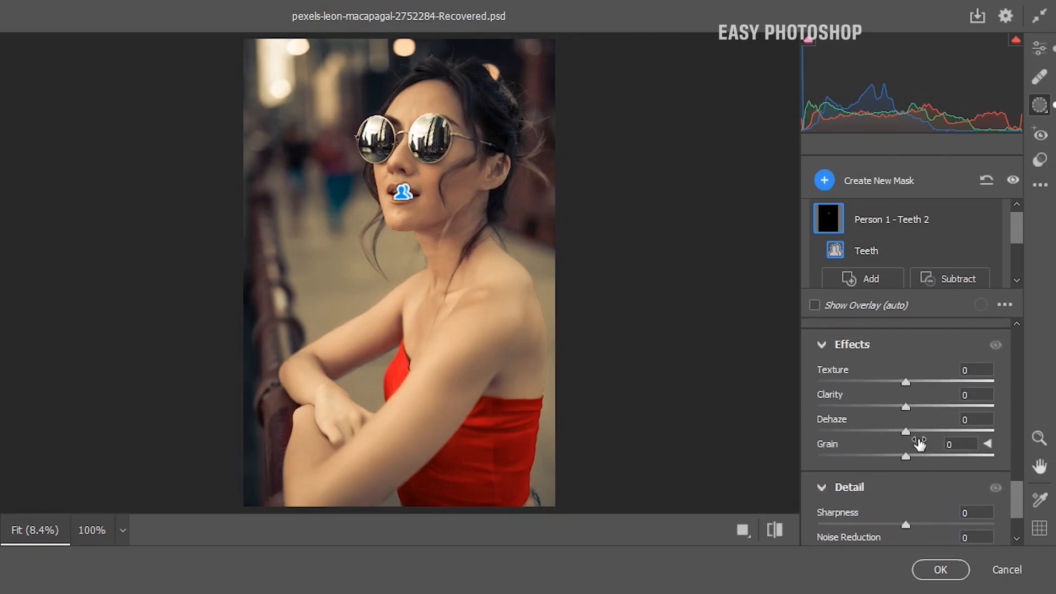
{"action": "left_click_drag", "start_coordinate": [905, 433], "coordinate": [885, 437]}
{"action": "scroll", "coordinate": [886, 440], "scroll_direction": "up", "scroll_amount": 2}
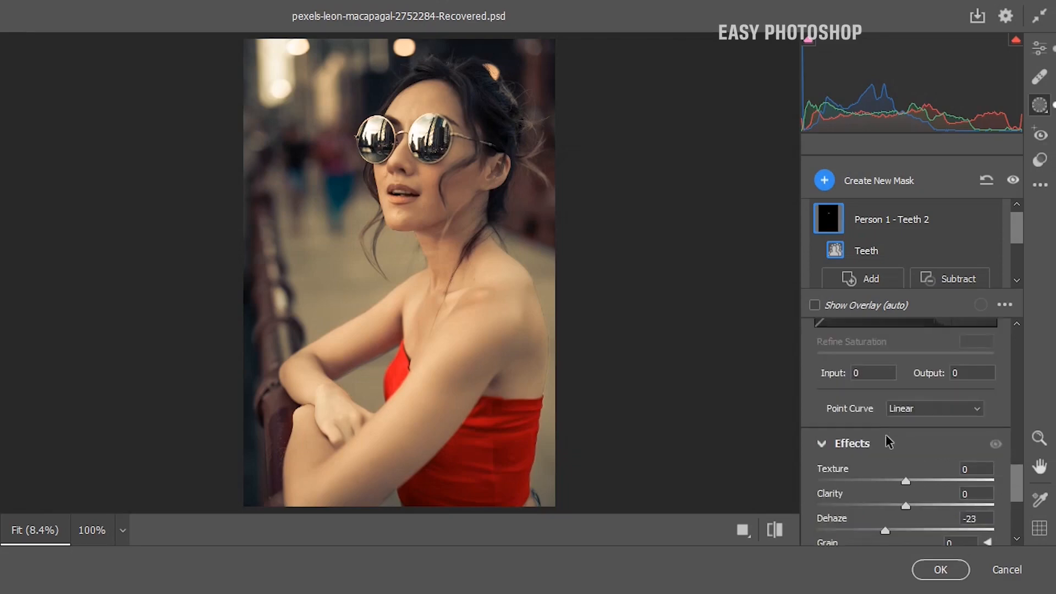
{"action": "left_click_drag", "start_coordinate": [1017, 468], "coordinate": [1017, 501]}
{"action": "left_click_drag", "start_coordinate": [884, 360], "coordinate": [882, 360]}
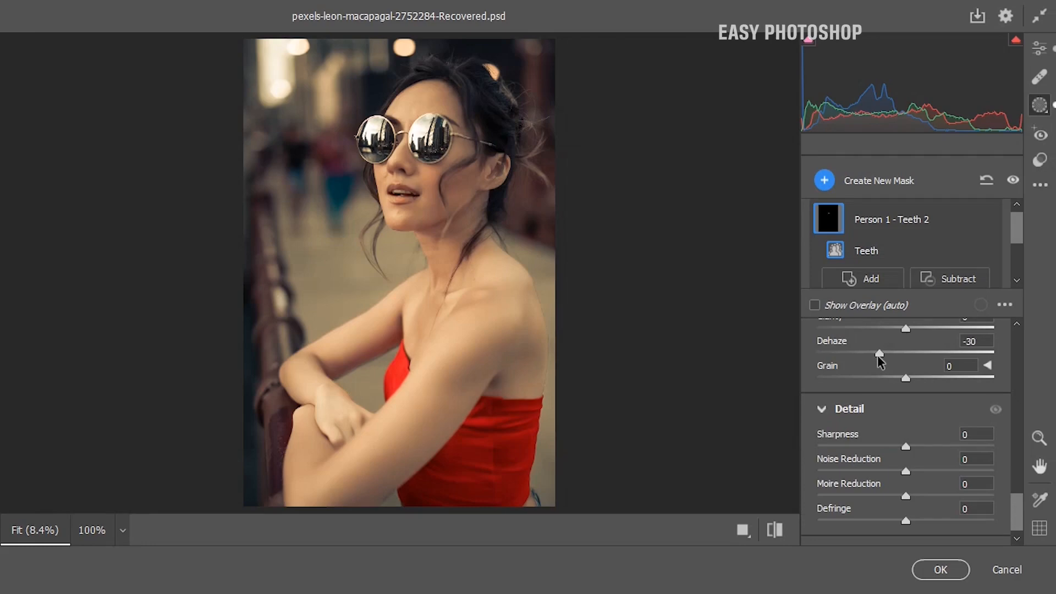
{"action": "left_click_drag", "start_coordinate": [878, 360], "coordinate": [879, 361]}
Compare the photo under default settings with the current edited settings.
{"action": "left_click", "coordinate": [774, 530]}
{"action": "left_click", "coordinate": [774, 530]}
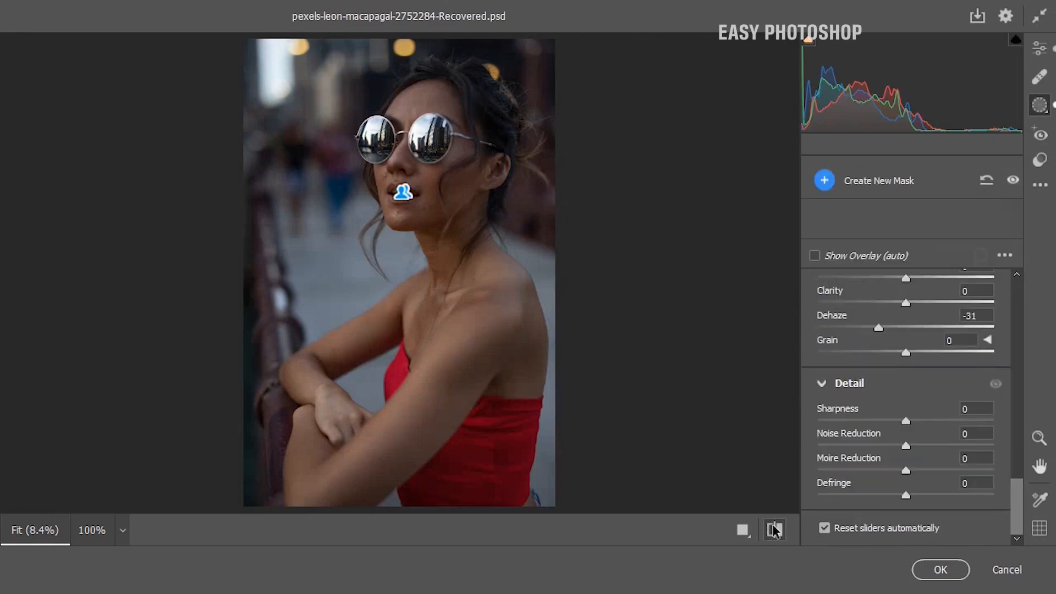
{"action": "left_click", "coordinate": [774, 530]}
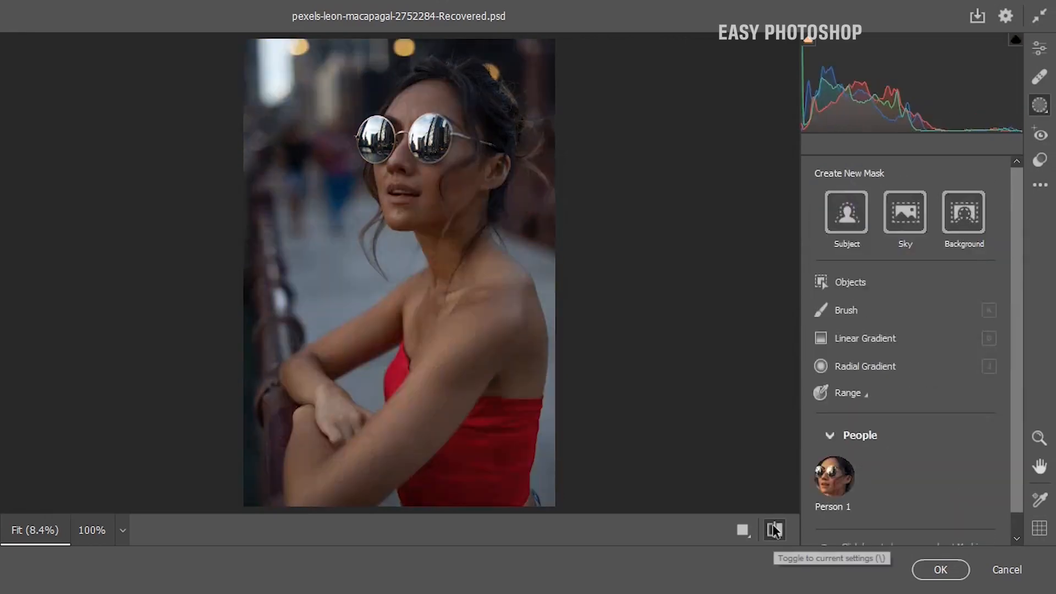
{"action": "left_click", "coordinate": [774, 530]}
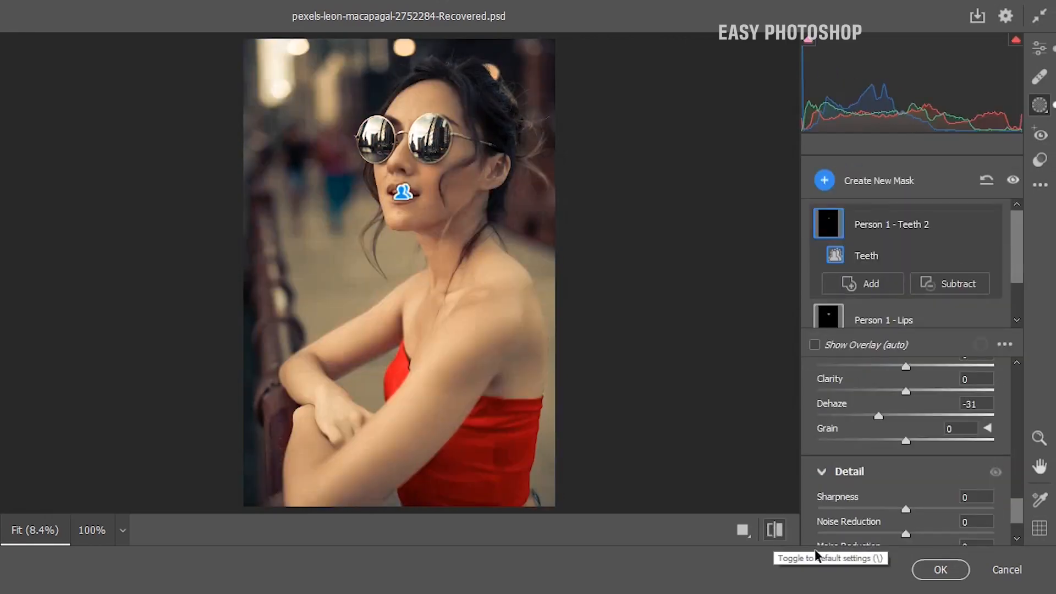
Apply the Camera Raw Filter edits and hide the Background copy layer to view the original photo.
{"action": "left_click", "coordinate": [938, 569]}
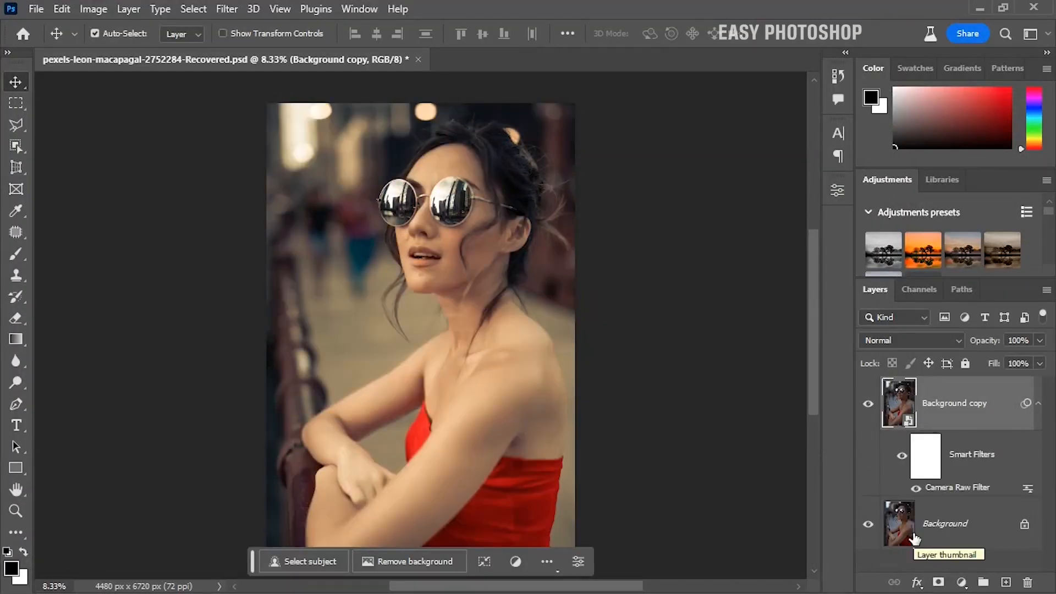
{"action": "left_click", "coordinate": [867, 403]}
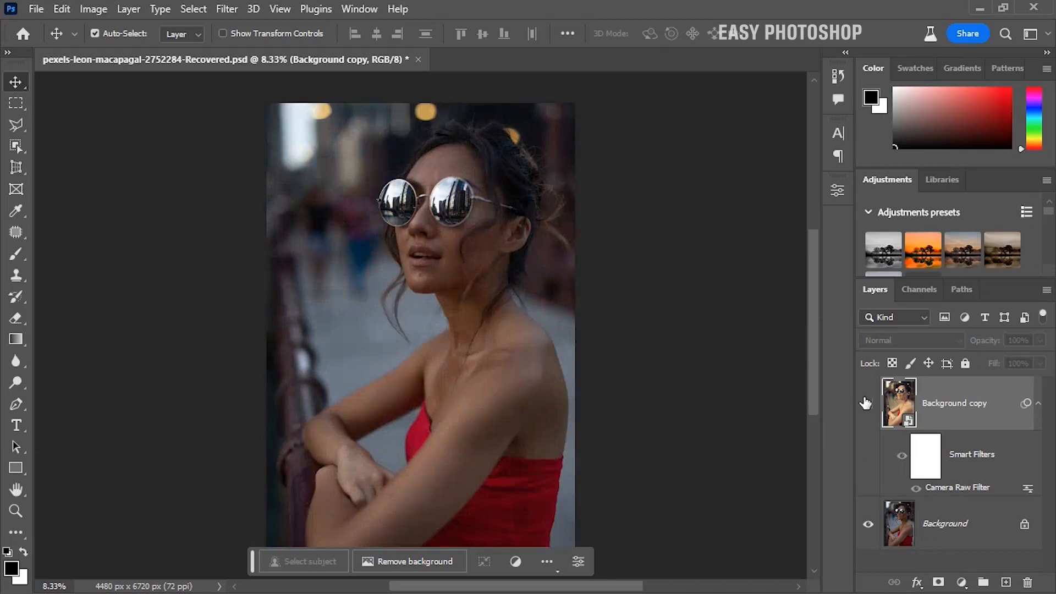
Toggle the Background copy layer's visibility to compare the graded photo with the original, leaving the layer shown.
{"action": "left_click", "coordinate": [867, 403]}
{"action": "left_click", "coordinate": [866, 403]}
{"action": "left_click", "coordinate": [867, 403]}
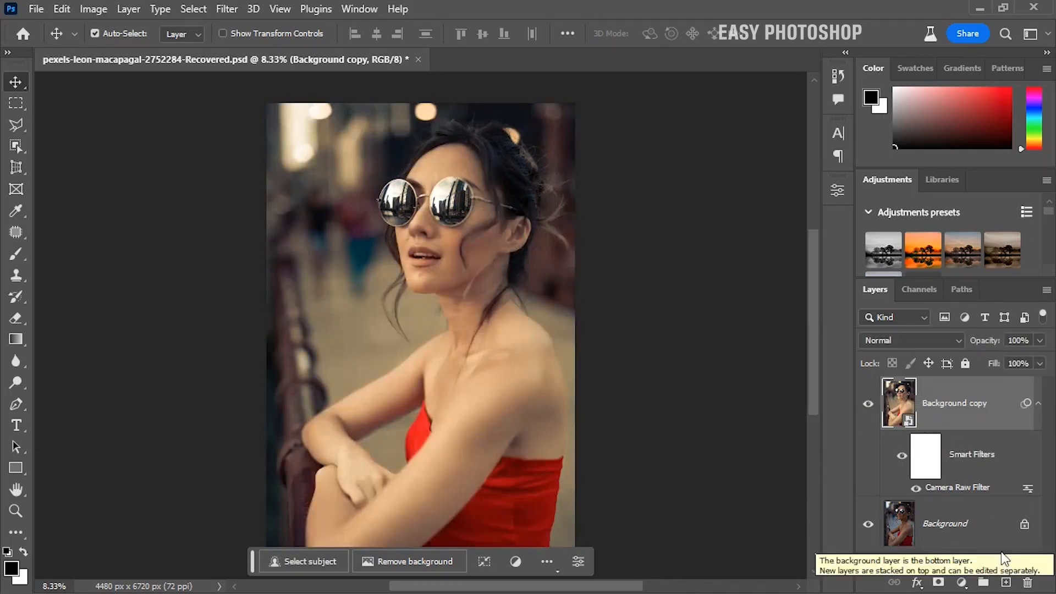
Add a new layer at the top of the stack and stamp all visible layers into it.
{"action": "left_click", "coordinate": [1004, 584]}
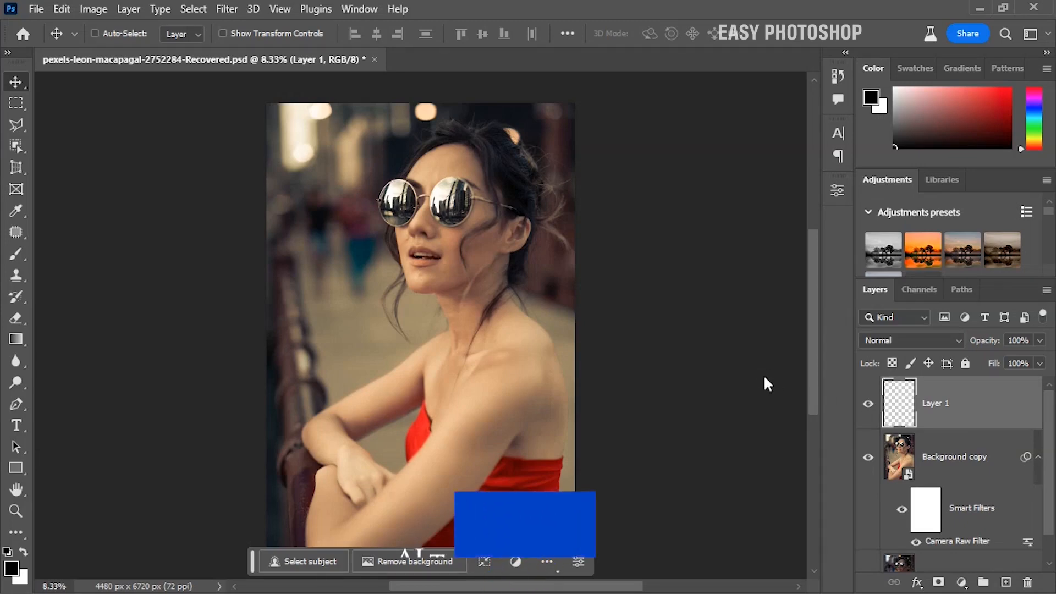
{"action": "key", "text": "ctrl+alt+shift+e"}
{"action": "key", "text": "ctrl"}
Remove the blemishes on the cheek beside the nose and on the chin below the lips with the Patch tool on Layer 1.
{"action": "scroll", "coordinate": [505, 373], "scroll_direction": "up", "scroll_amount": 3}
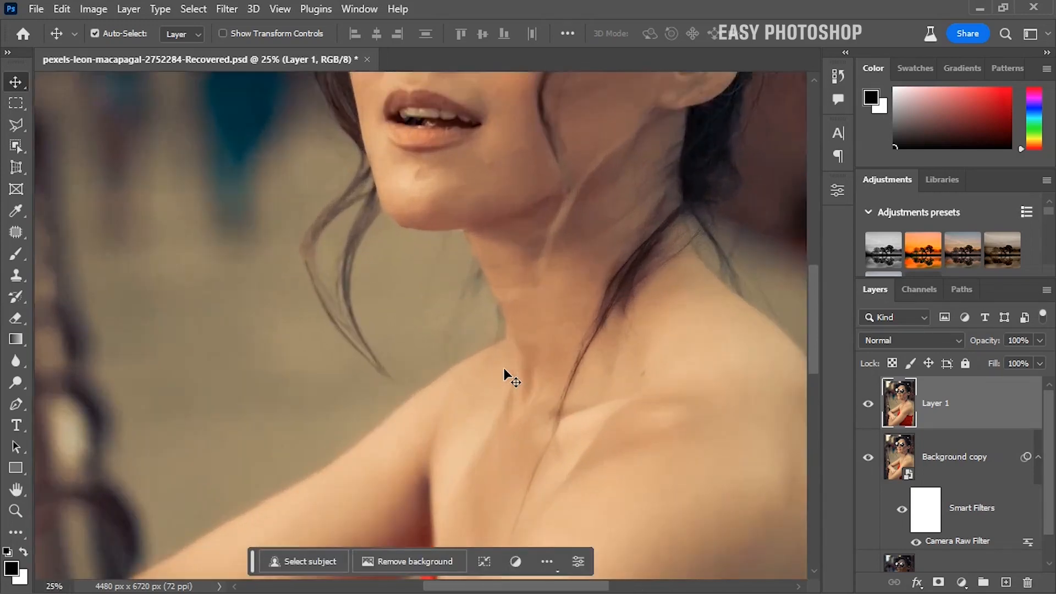
{"action": "left_click_drag", "start_coordinate": [493, 200], "coordinate": [518, 413]}
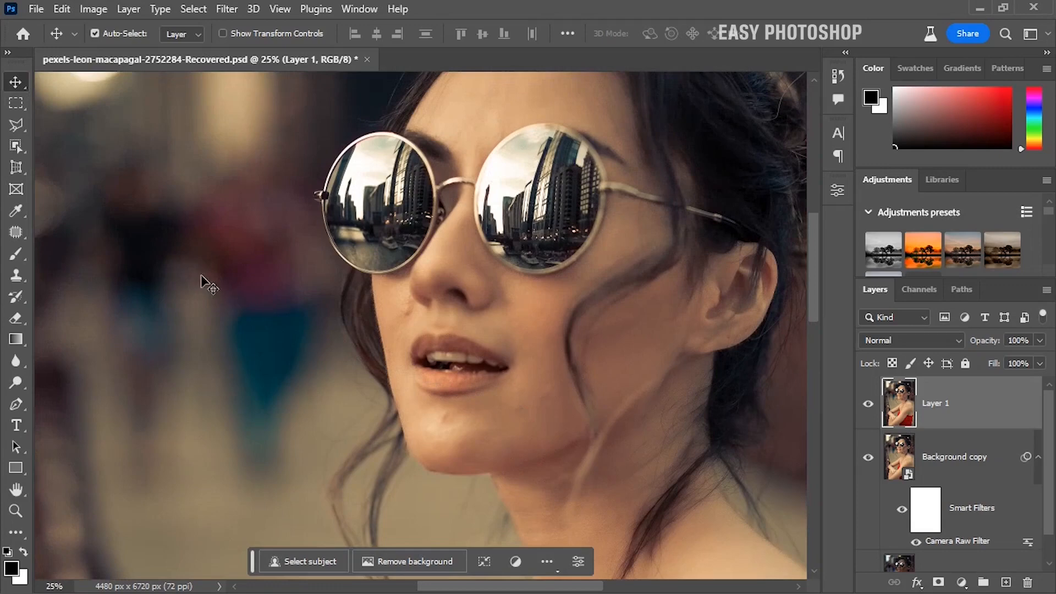
{"action": "left_click", "coordinate": [15, 231]}
{"action": "left_click", "coordinate": [69, 279]}
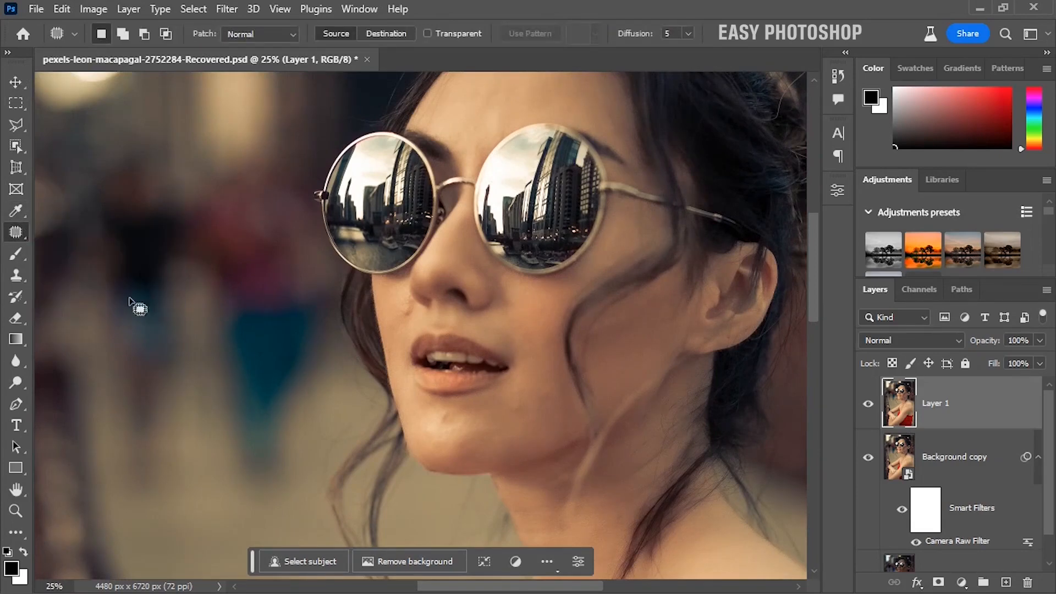
{"action": "mouse_move", "coordinate": [408, 302]}
{"action": "left_mouse_down"}
{"action": "mouse_move", "coordinate": [399, 321]}
{"action": "mouse_move", "coordinate": [411, 328]}
{"action": "mouse_move", "coordinate": [412, 309]}
{"action": "mouse_move", "coordinate": [403, 302]}
{"action": "mouse_move", "coordinate": [398, 313]}
{"action": "left_mouse_up"}
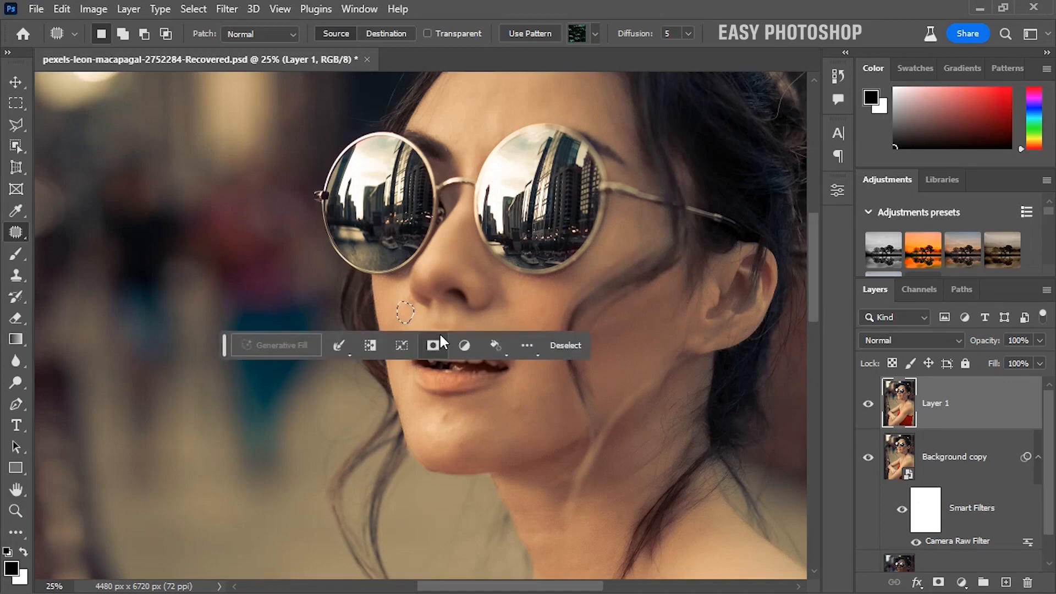
{"action": "key", "text": "ctrl+d"}
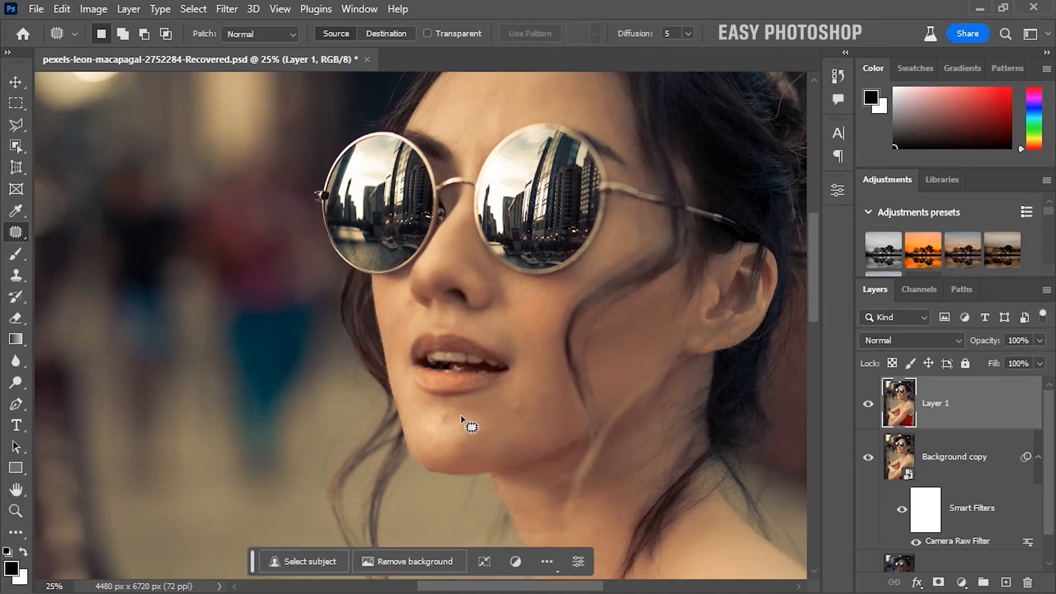
{"action": "left_click_drag", "start_coordinate": [450, 410], "coordinate": [465, 427]}
{"action": "key", "text": "ctrl+d"}
Compare the face with and without the patched skin by hiding and showing Layer 1.
{"action": "key", "text": "ctrl+minus"}
{"action": "key", "text": "ctrl+minus"}
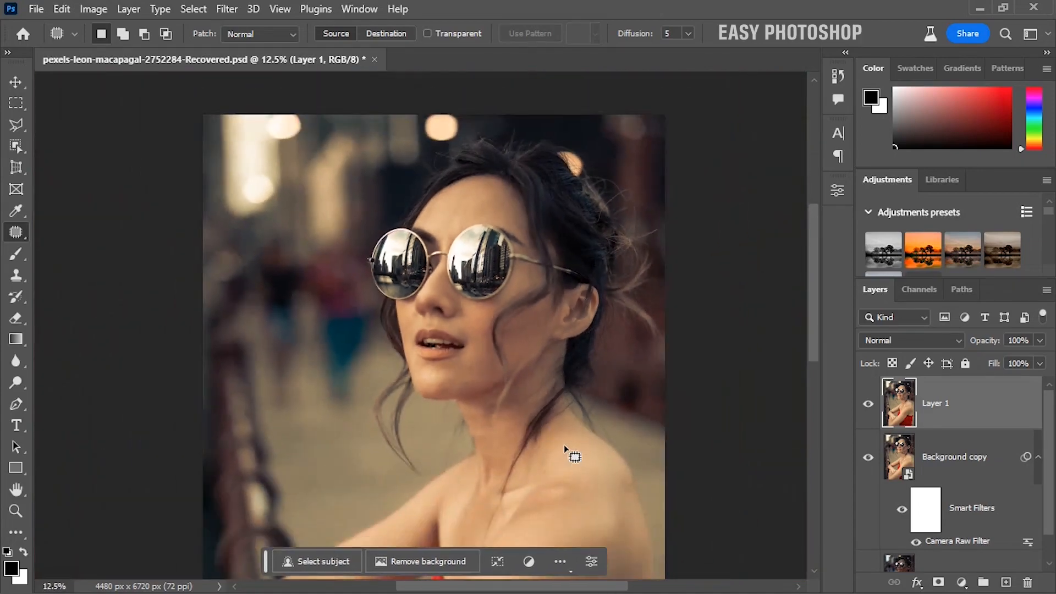
{"action": "left_click", "coordinate": [869, 404]}
{"action": "left_click", "coordinate": [869, 405]}
Compare the finished portrait with the original photo by repeatedly isolating the Background layer and restoring the other layers.
{"action": "key", "text": "ctrl+minus"}
{"action": "left_click_drag", "start_coordinate": [812, 343], "coordinate": [807, 384]}
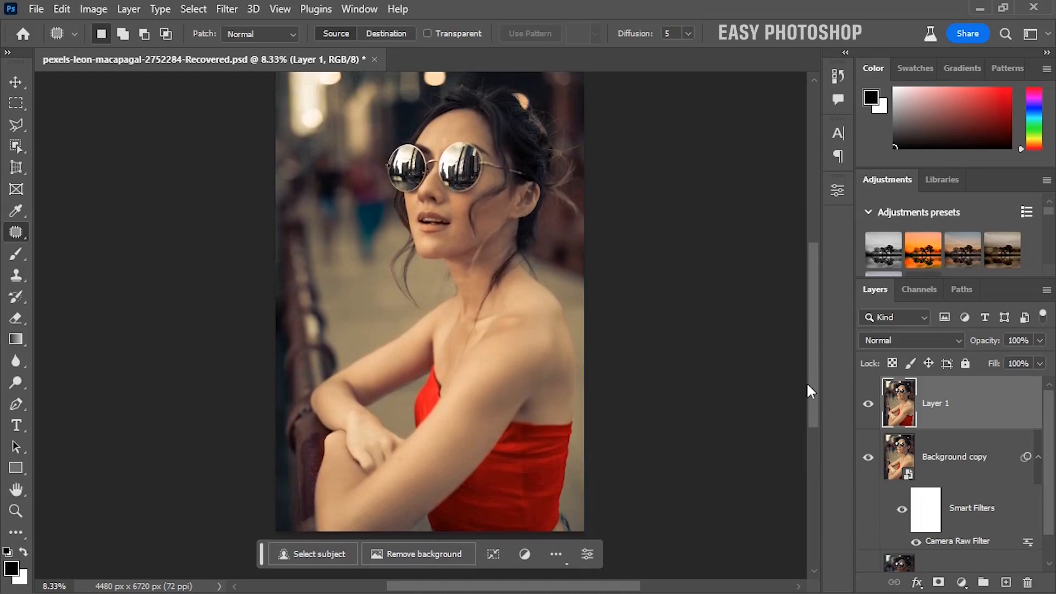
{"action": "scroll", "coordinate": [900, 479], "scroll_direction": "down", "scroll_amount": 1}
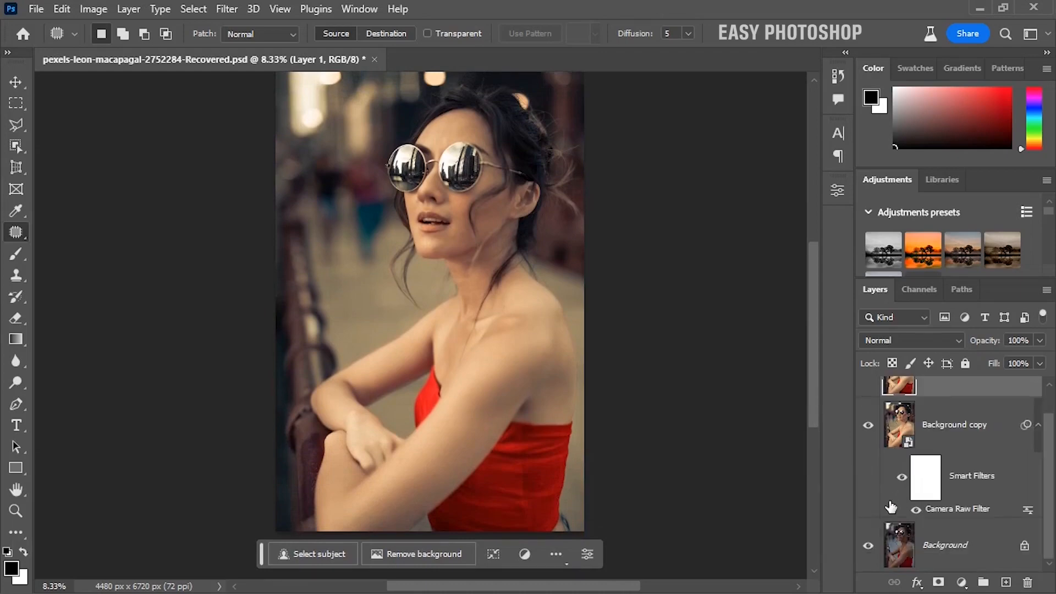
{"action": "left_click", "coordinate": [867, 546], "text": "alt"}
{"action": "left_click", "coordinate": [867, 545], "text": "alt"}
{"action": "left_click", "coordinate": [868, 544], "text": "alt"}
{"action": "left_click", "coordinate": [867, 545], "text": "alt"}
{"action": "scroll", "coordinate": [869, 546], "scroll_direction": "down", "scroll_amount": 1}
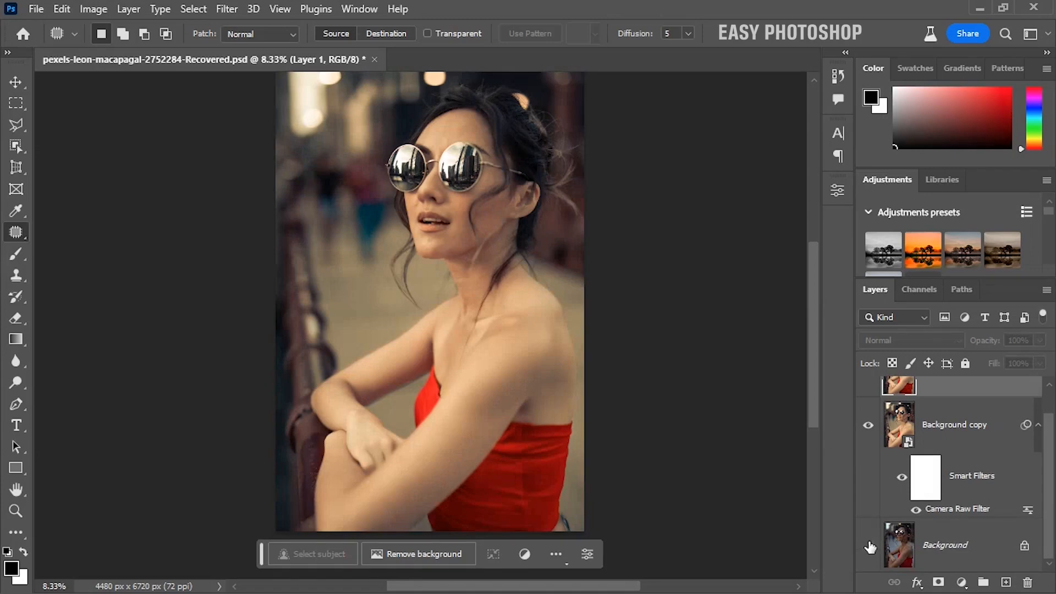
{"action": "left_click", "coordinate": [868, 546], "text": "alt"}
{"action": "left_click", "coordinate": [869, 546], "text": "alt"}
{"action": "left_click", "coordinate": [869, 547], "text": "alt"}
{"action": "left_click", "coordinate": [869, 546], "text": "alt"}
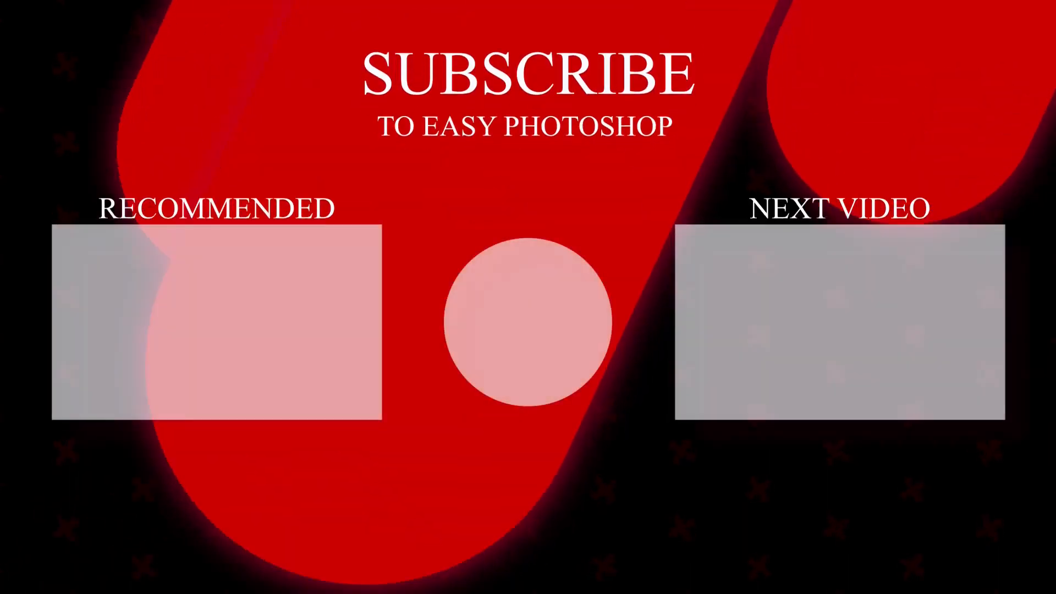